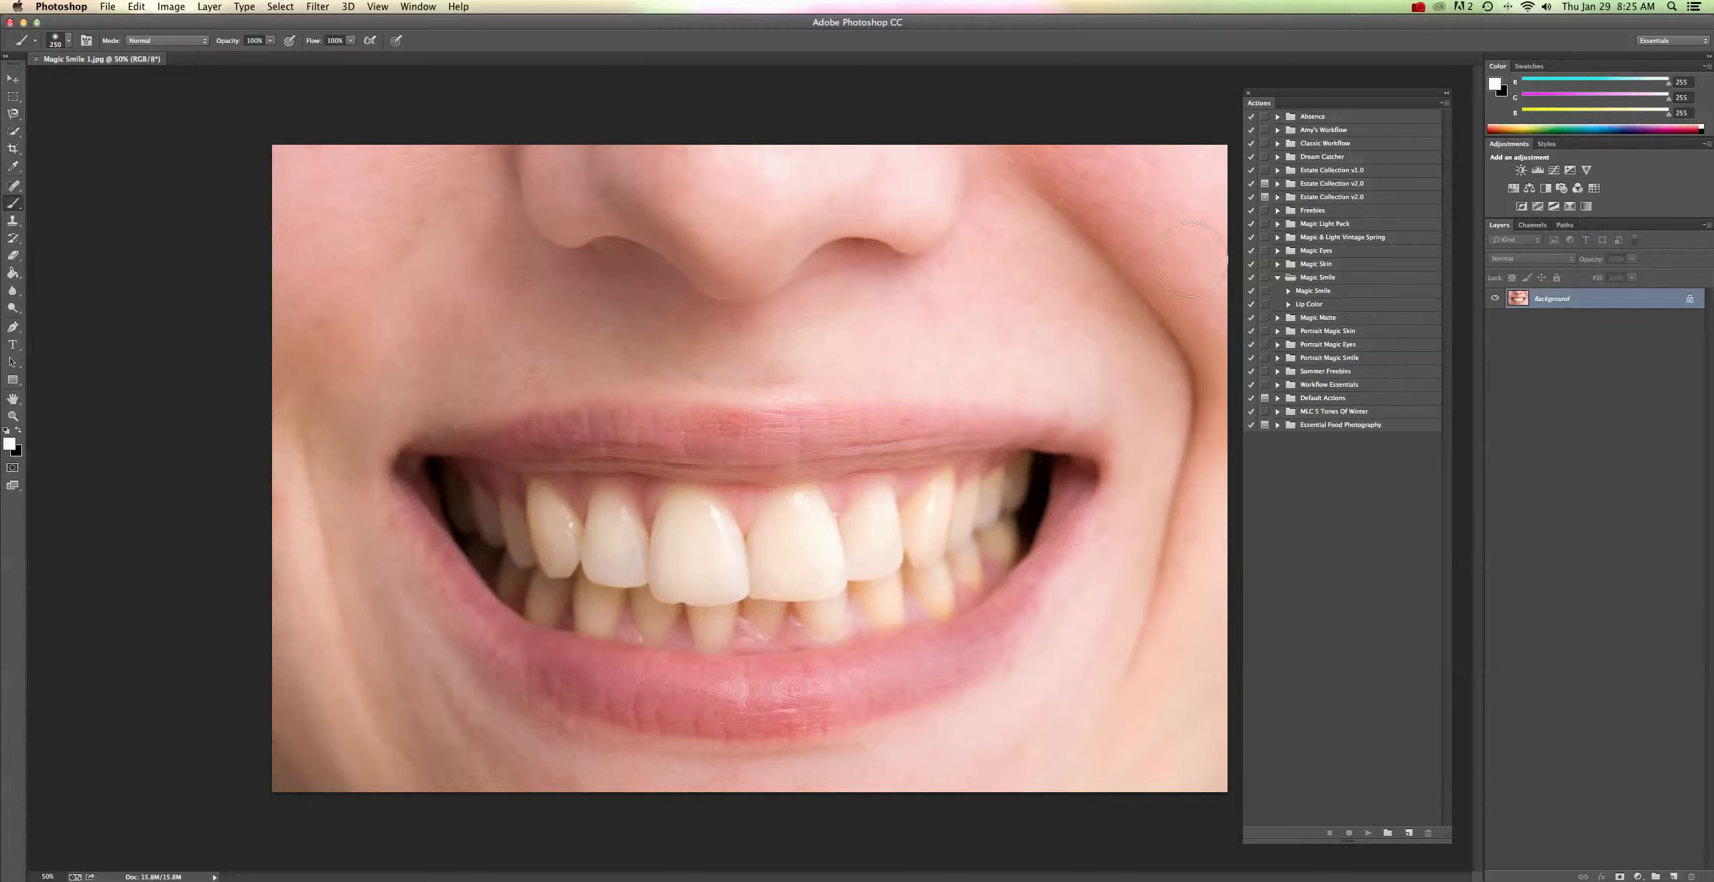
Run the Magic Smile action from the Magic Smile set on the smile photo.
{"action": "left_click", "coordinate": [1319, 278]}
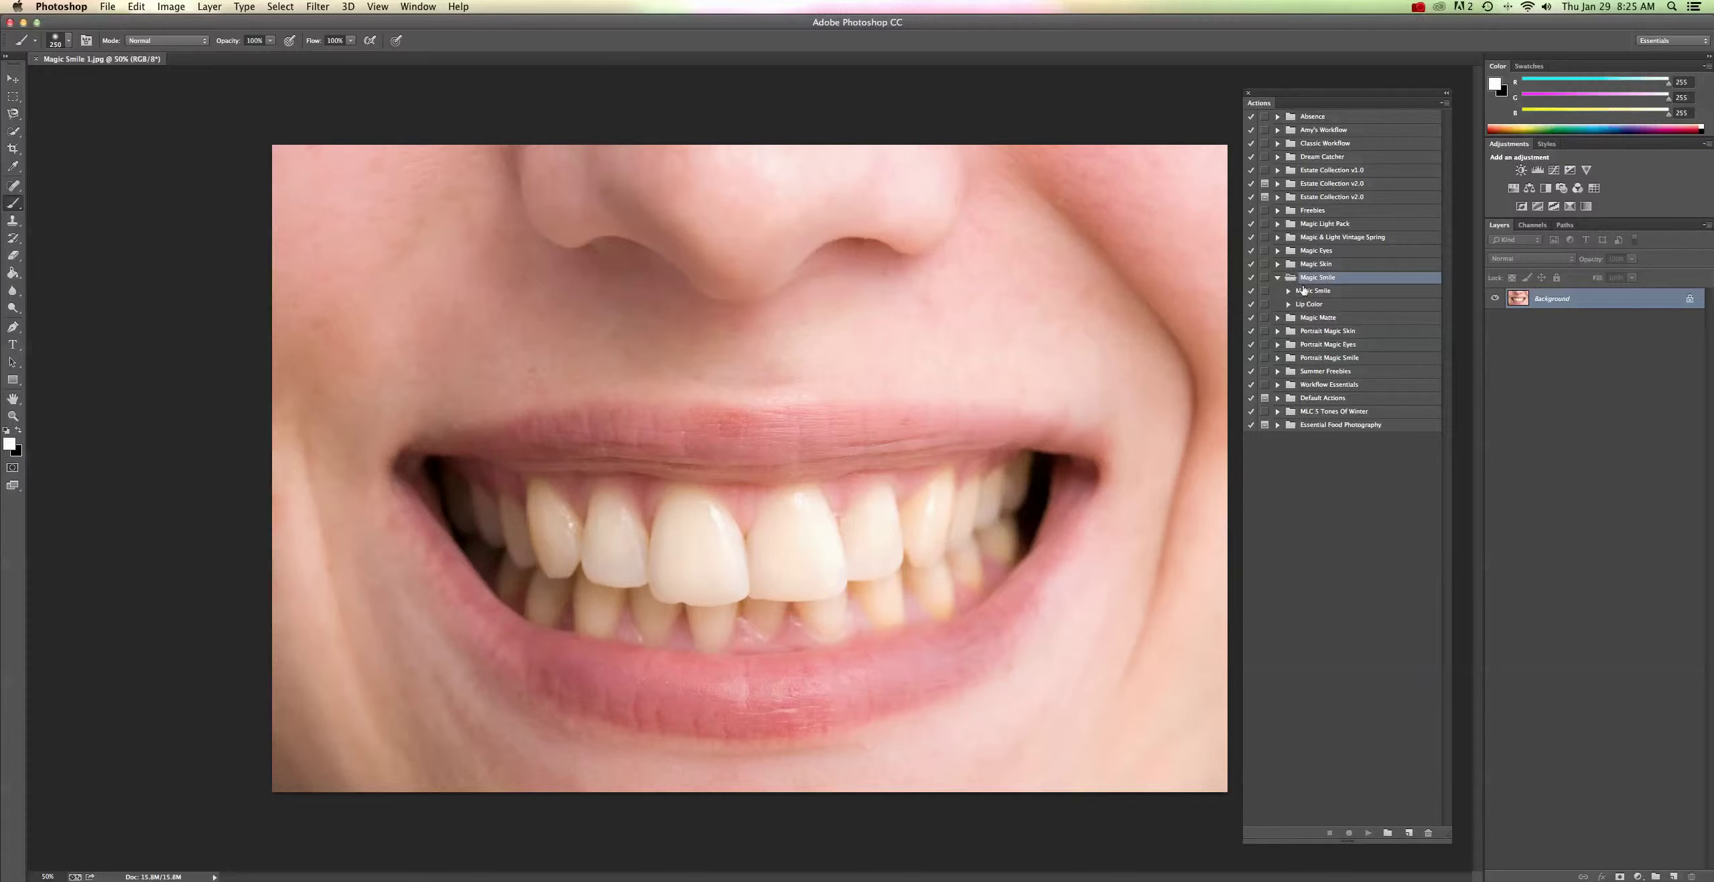
{"action": "left_click", "coordinate": [1313, 292]}
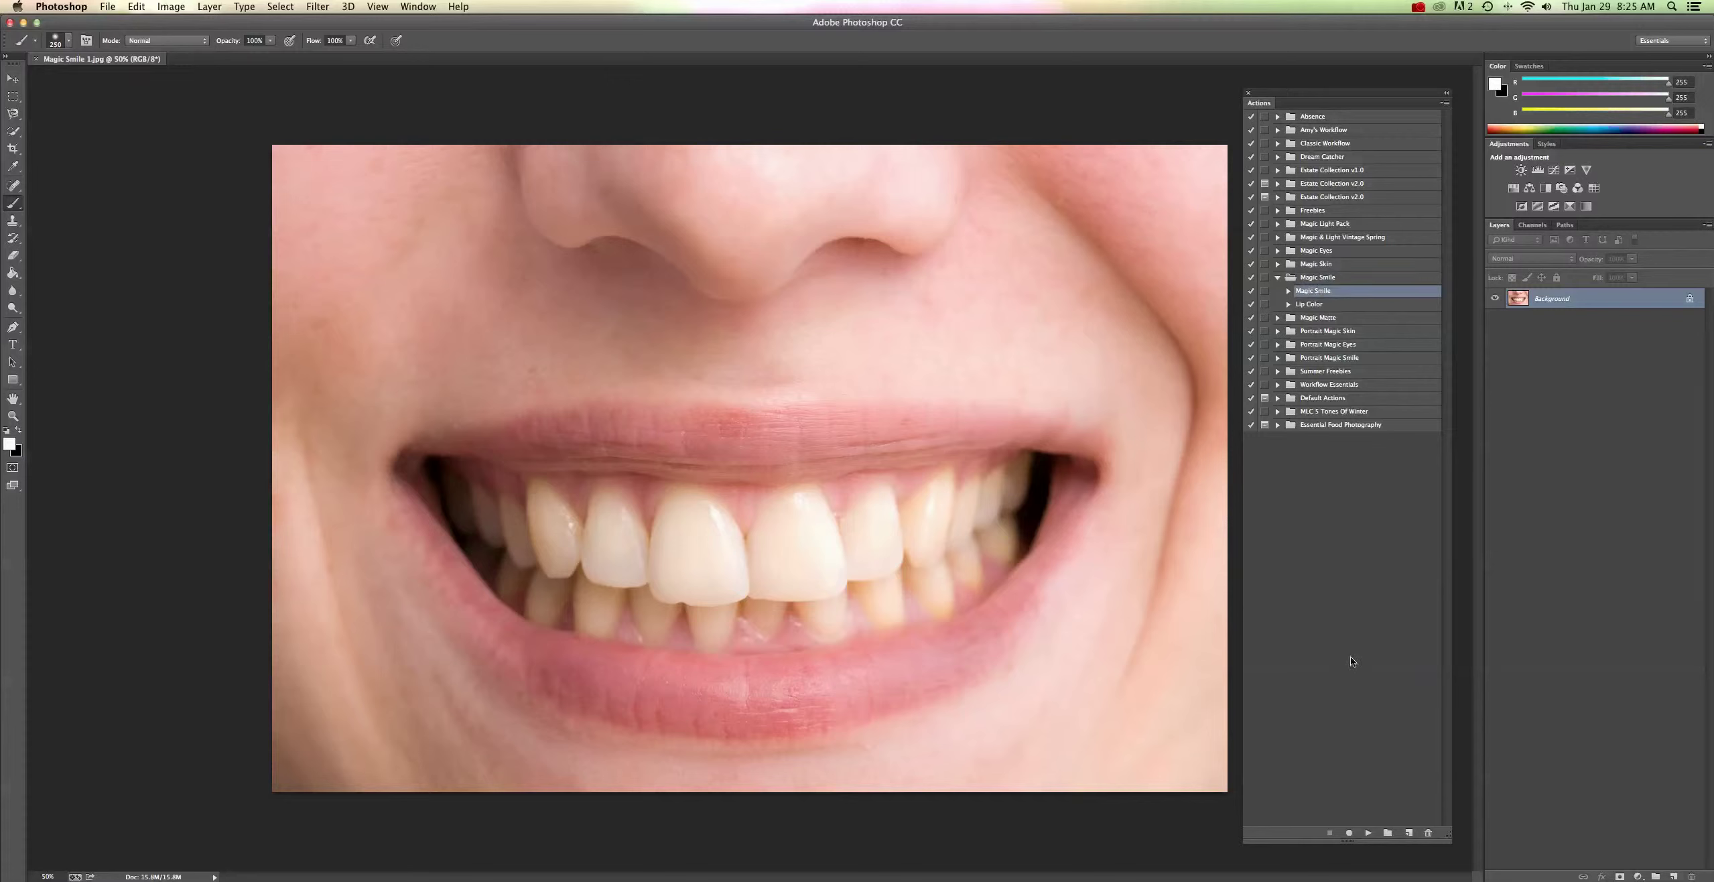
{"action": "left_click", "coordinate": [1366, 833]}
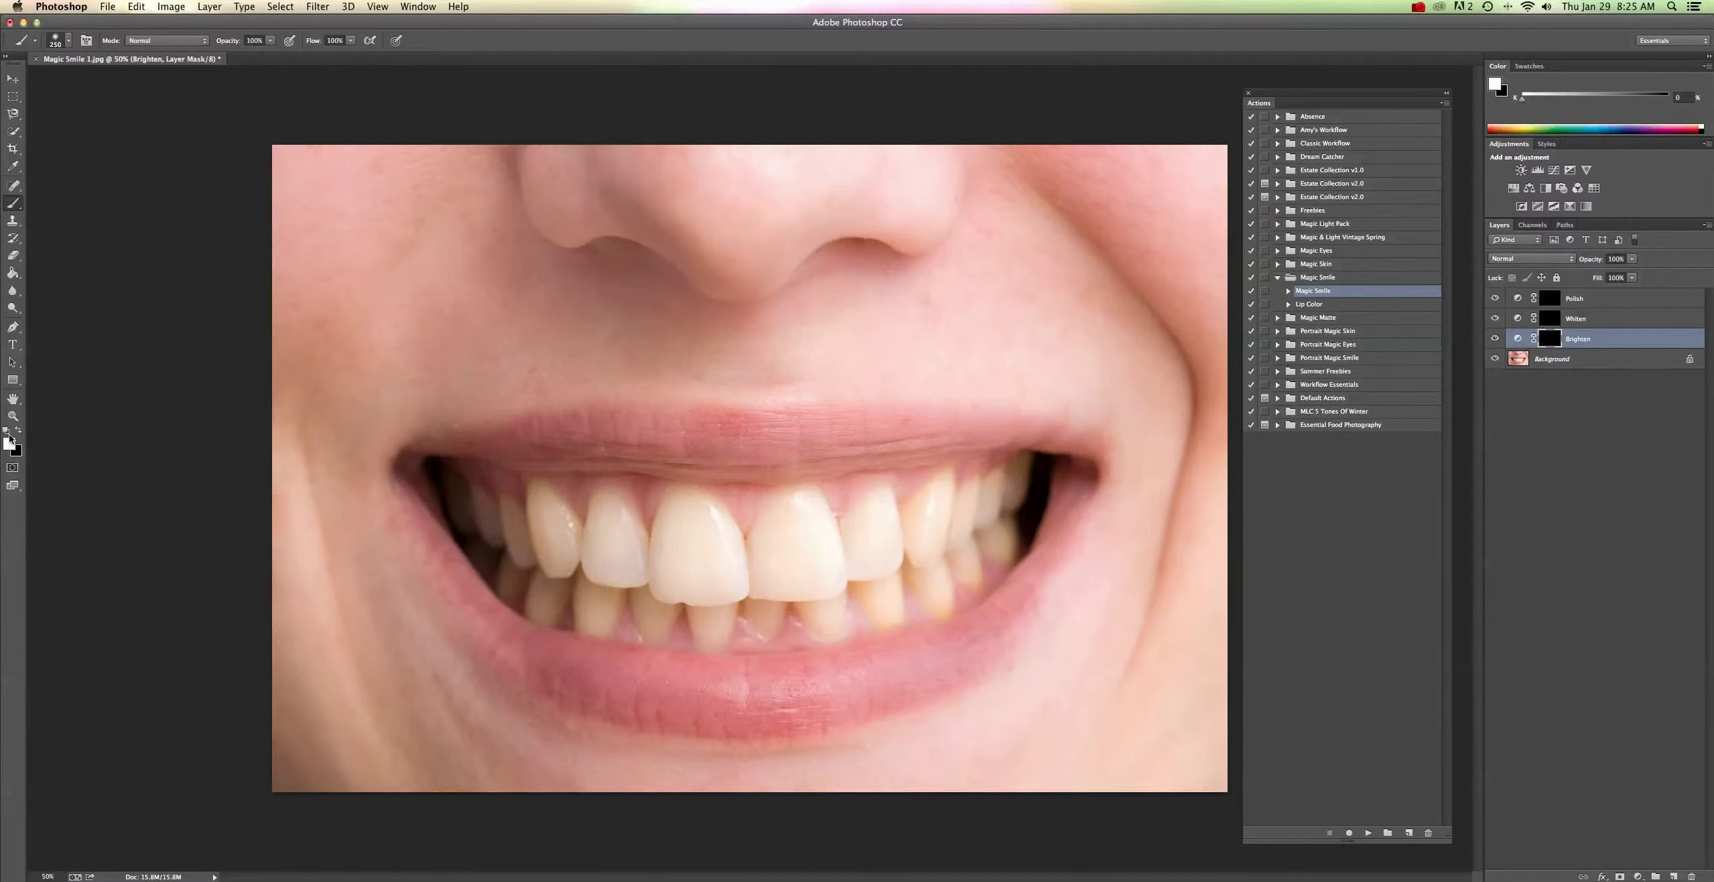
Set the brush opacity to 25% and paint the front teeth white on the Brighten layer mask.
{"action": "left_click", "coordinate": [271, 42]}
{"action": "left_click_drag", "start_coordinate": [226, 55], "coordinate": [223, 55]}
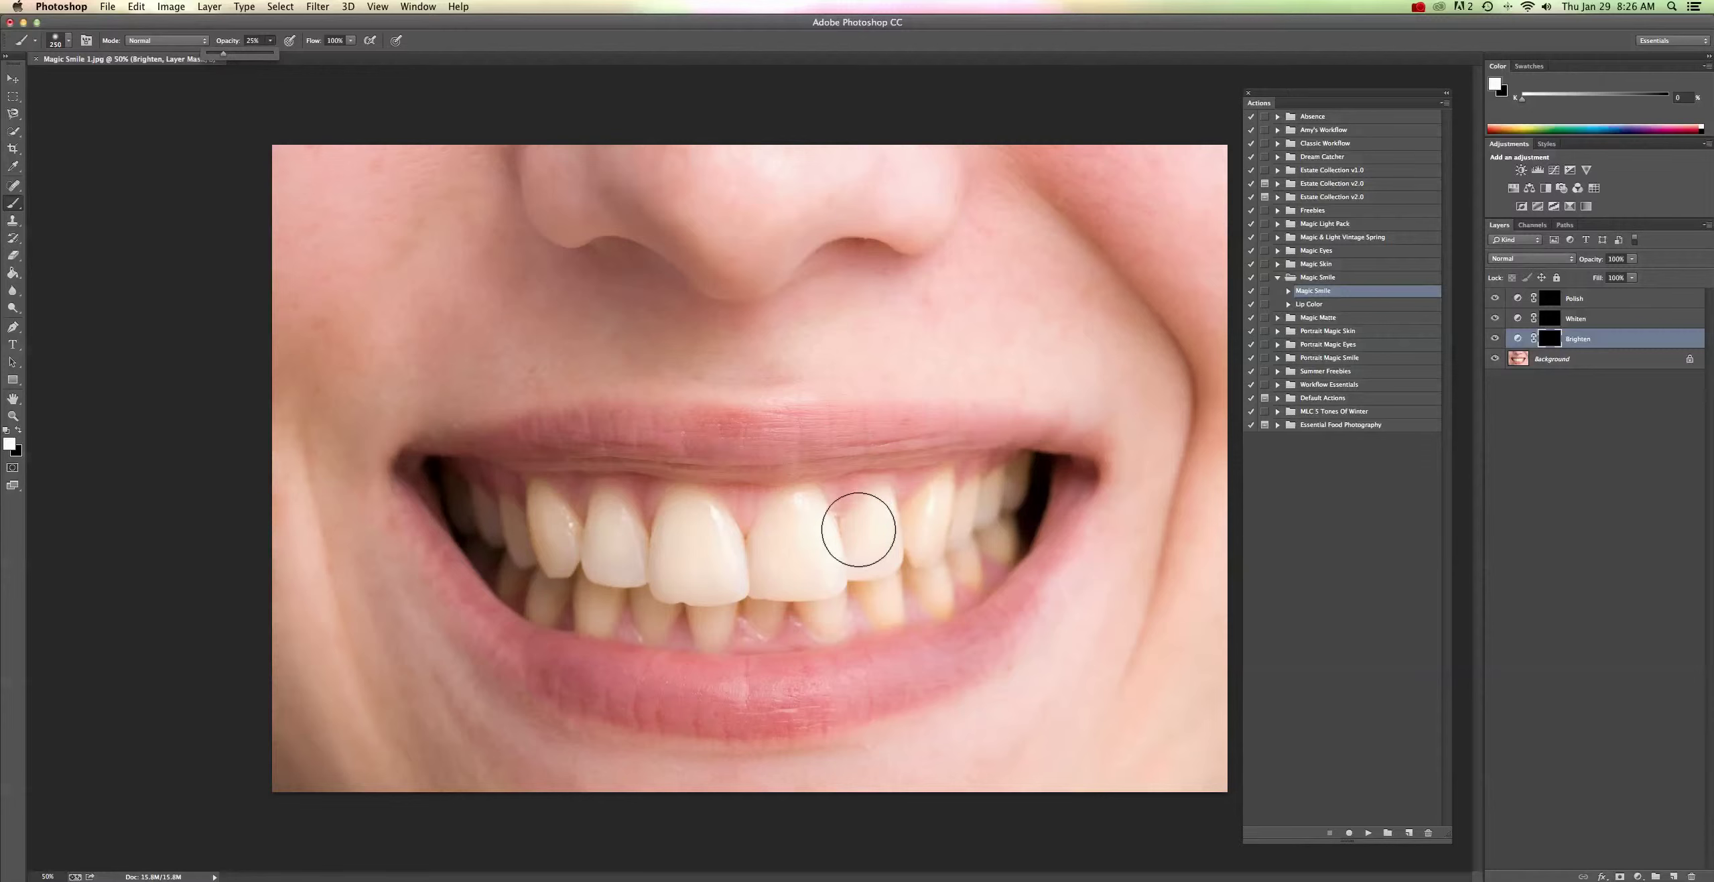
{"action": "mouse_move", "coordinate": [792, 528]}
{"action": "left_mouse_down"}
{"action": "mouse_move", "coordinate": [763, 581]}
{"action": "mouse_move", "coordinate": [816, 573]}
{"action": "mouse_move", "coordinate": [816, 588]}
{"action": "mouse_move", "coordinate": [819, 561]}
{"action": "mouse_move", "coordinate": [865, 555]}
{"action": "mouse_move", "coordinate": [869, 521]}
{"action": "mouse_move", "coordinate": [878, 559]}
{"action": "mouse_move", "coordinate": [954, 501]}
{"action": "mouse_move", "coordinate": [990, 505]}
{"action": "mouse_move", "coordinate": [983, 534]}
{"action": "mouse_move", "coordinate": [892, 592]}
{"action": "mouse_move", "coordinate": [870, 570]}
{"action": "mouse_move", "coordinate": [828, 604]}
{"action": "mouse_move", "coordinate": [794, 589]}
{"action": "mouse_move", "coordinate": [713, 621]}
{"action": "mouse_move", "coordinate": [674, 597]}
{"action": "mouse_move", "coordinate": [534, 582]}
{"action": "mouse_move", "coordinate": [457, 500]}
{"action": "mouse_move", "coordinate": [494, 549]}
{"action": "mouse_move", "coordinate": [595, 611]}
{"action": "left_mouse_up"}
Reduce the brush to 100 px, brighten the side and lower teeth on the mask, and compare with the Brighten layer hidden.
{"action": "key", "text": "bracketleft"}
{"action": "key", "text": "bracketleft"}
{"action": "key", "text": "bracketleft"}
{"action": "key", "text": "bracketleft"}
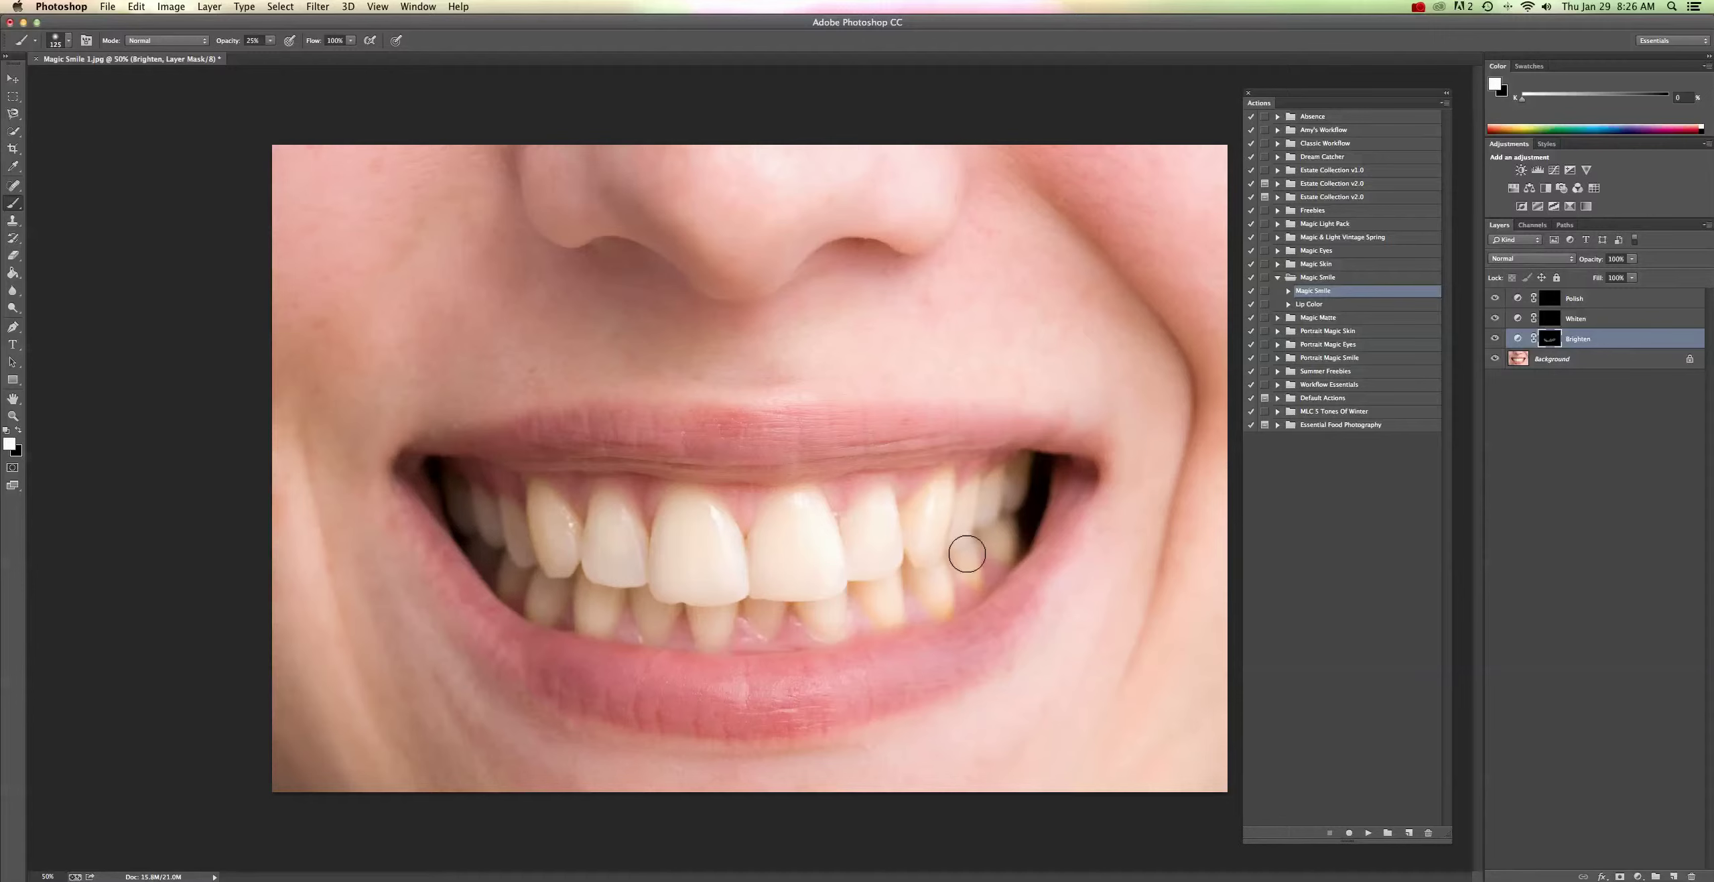
{"action": "key", "text": "bracketleft"}
{"action": "mouse_move", "coordinate": [1020, 478]}
{"action": "left_mouse_down"}
{"action": "mouse_move", "coordinate": [951, 523]}
{"action": "mouse_move", "coordinate": [947, 487]}
{"action": "mouse_move", "coordinate": [923, 508]}
{"action": "mouse_move", "coordinate": [936, 603]}
{"action": "mouse_move", "coordinate": [989, 540]}
{"action": "mouse_move", "coordinate": [888, 607]}
{"action": "mouse_move", "coordinate": [852, 576]}
{"action": "mouse_move", "coordinate": [834, 612]}
{"action": "left_mouse_up"}
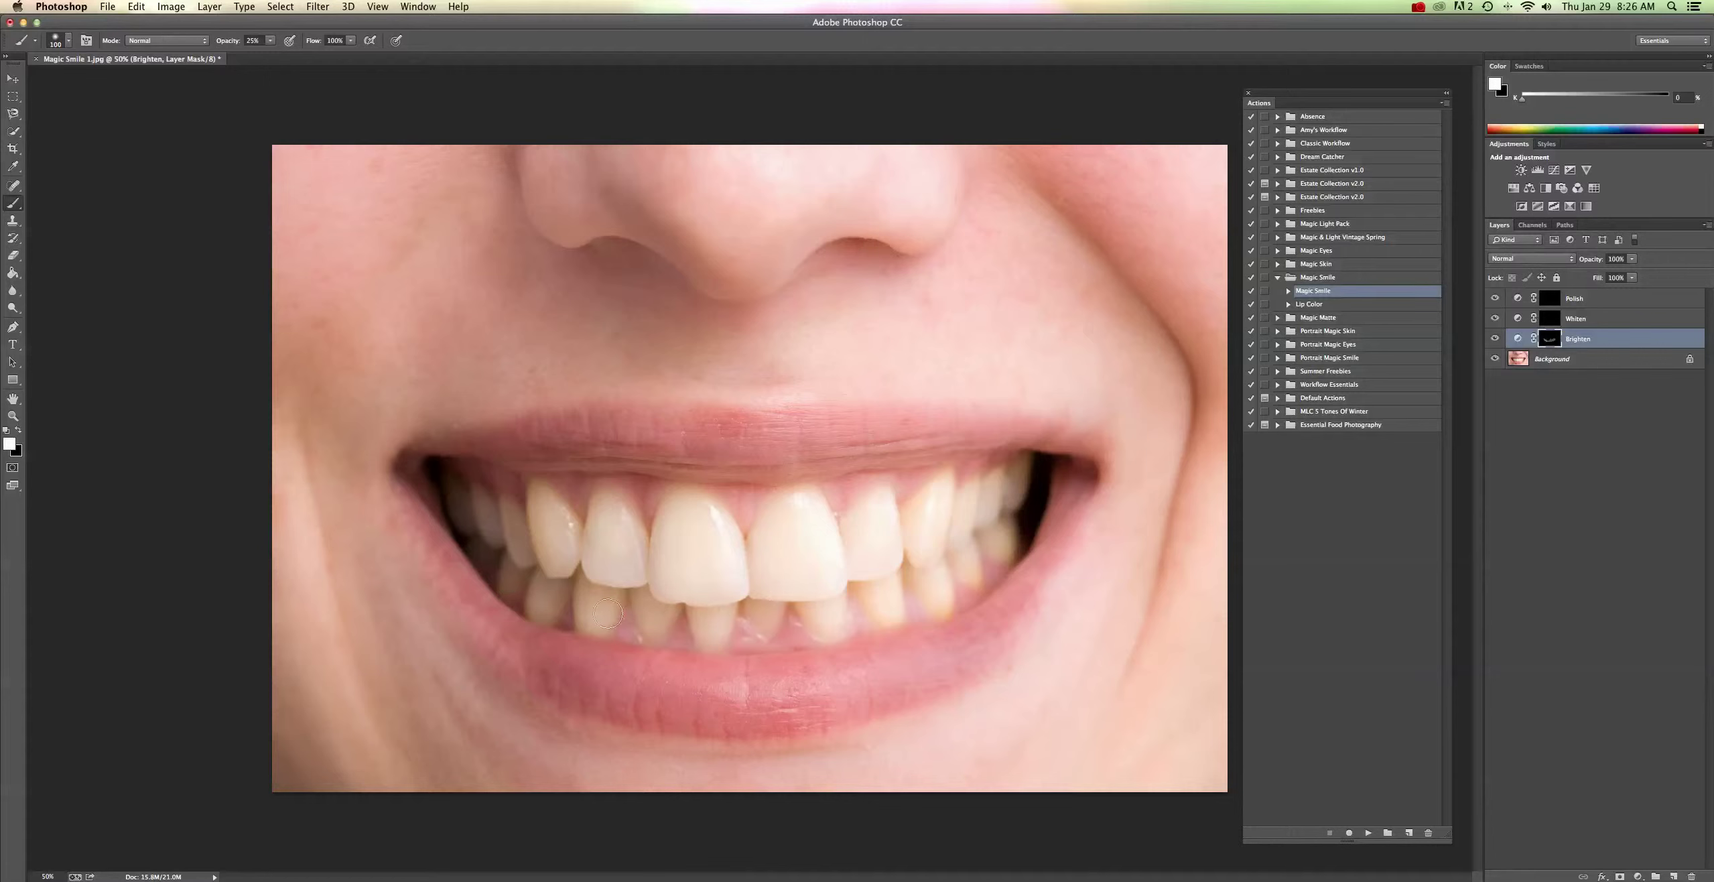
{"action": "mouse_move", "coordinate": [543, 597]}
{"action": "left_mouse_down"}
{"action": "mouse_move", "coordinate": [501, 573]}
{"action": "mouse_move", "coordinate": [687, 633]}
{"action": "mouse_move", "coordinate": [769, 635]}
{"action": "left_mouse_up"}
{"action": "mouse_move", "coordinate": [529, 593]}
{"action": "left_mouse_down"}
{"action": "mouse_move", "coordinate": [482, 479]}
{"action": "mouse_move", "coordinate": [463, 474]}
{"action": "mouse_move", "coordinate": [821, 495]}
{"action": "mouse_move", "coordinate": [934, 477]}
{"action": "left_mouse_up"}
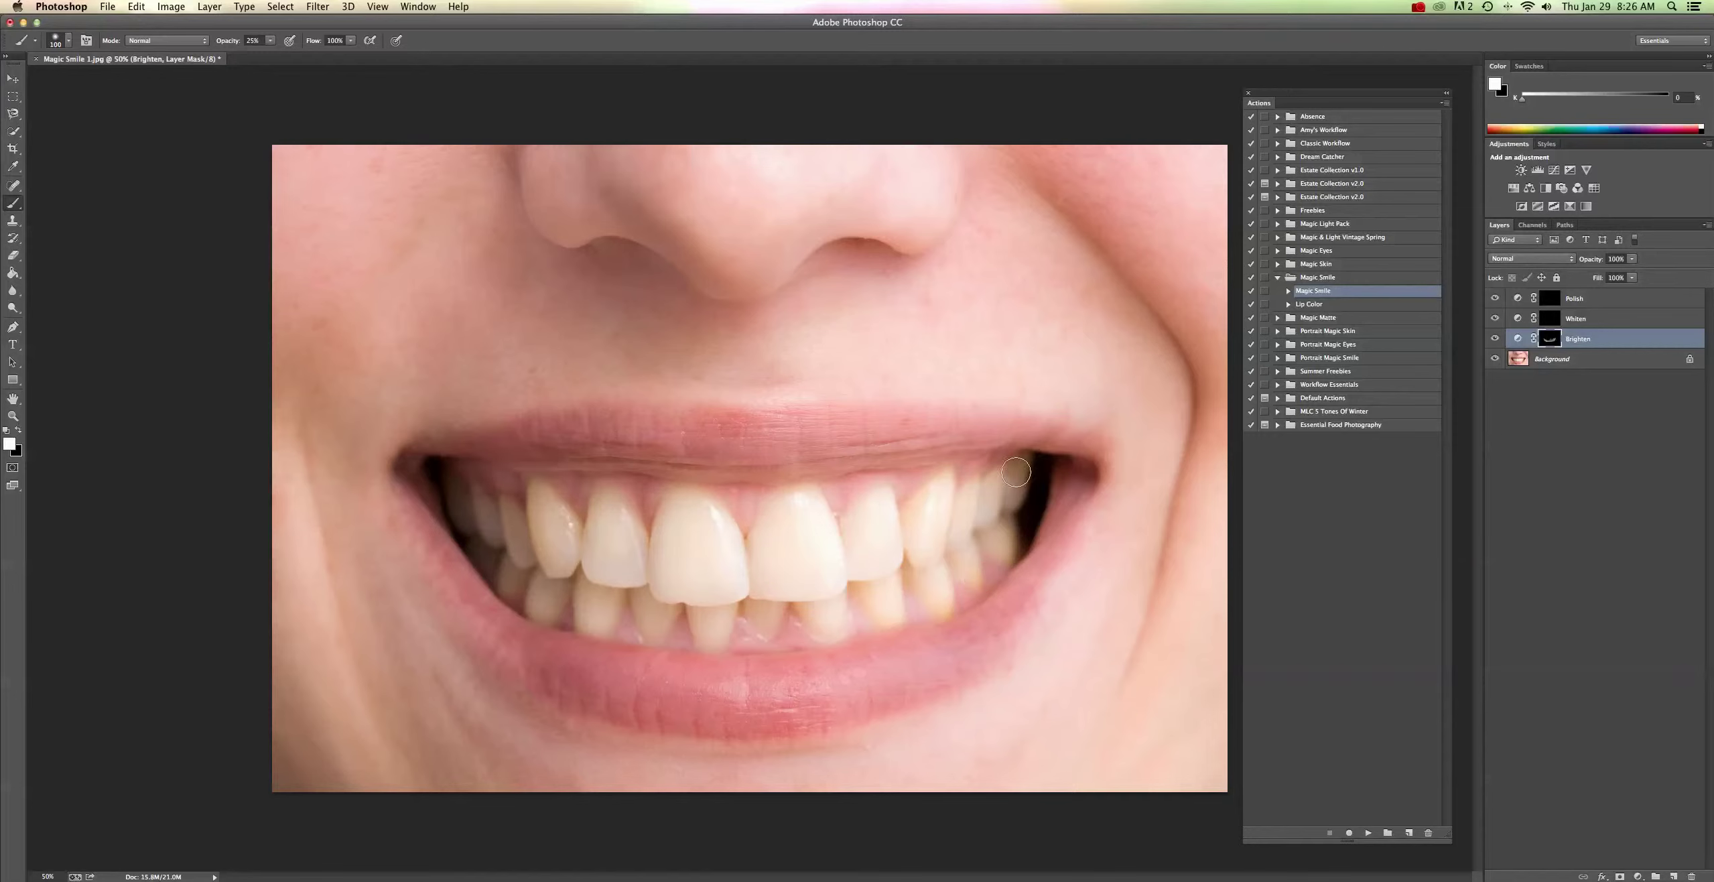
{"action": "left_click", "coordinate": [1495, 339]}
{"action": "left_click", "coordinate": [1495, 338]}
Target the Whiten layer mask, set the brush opacity to 18%, and paint over the front teeth.
{"action": "left_click", "coordinate": [1548, 318]}
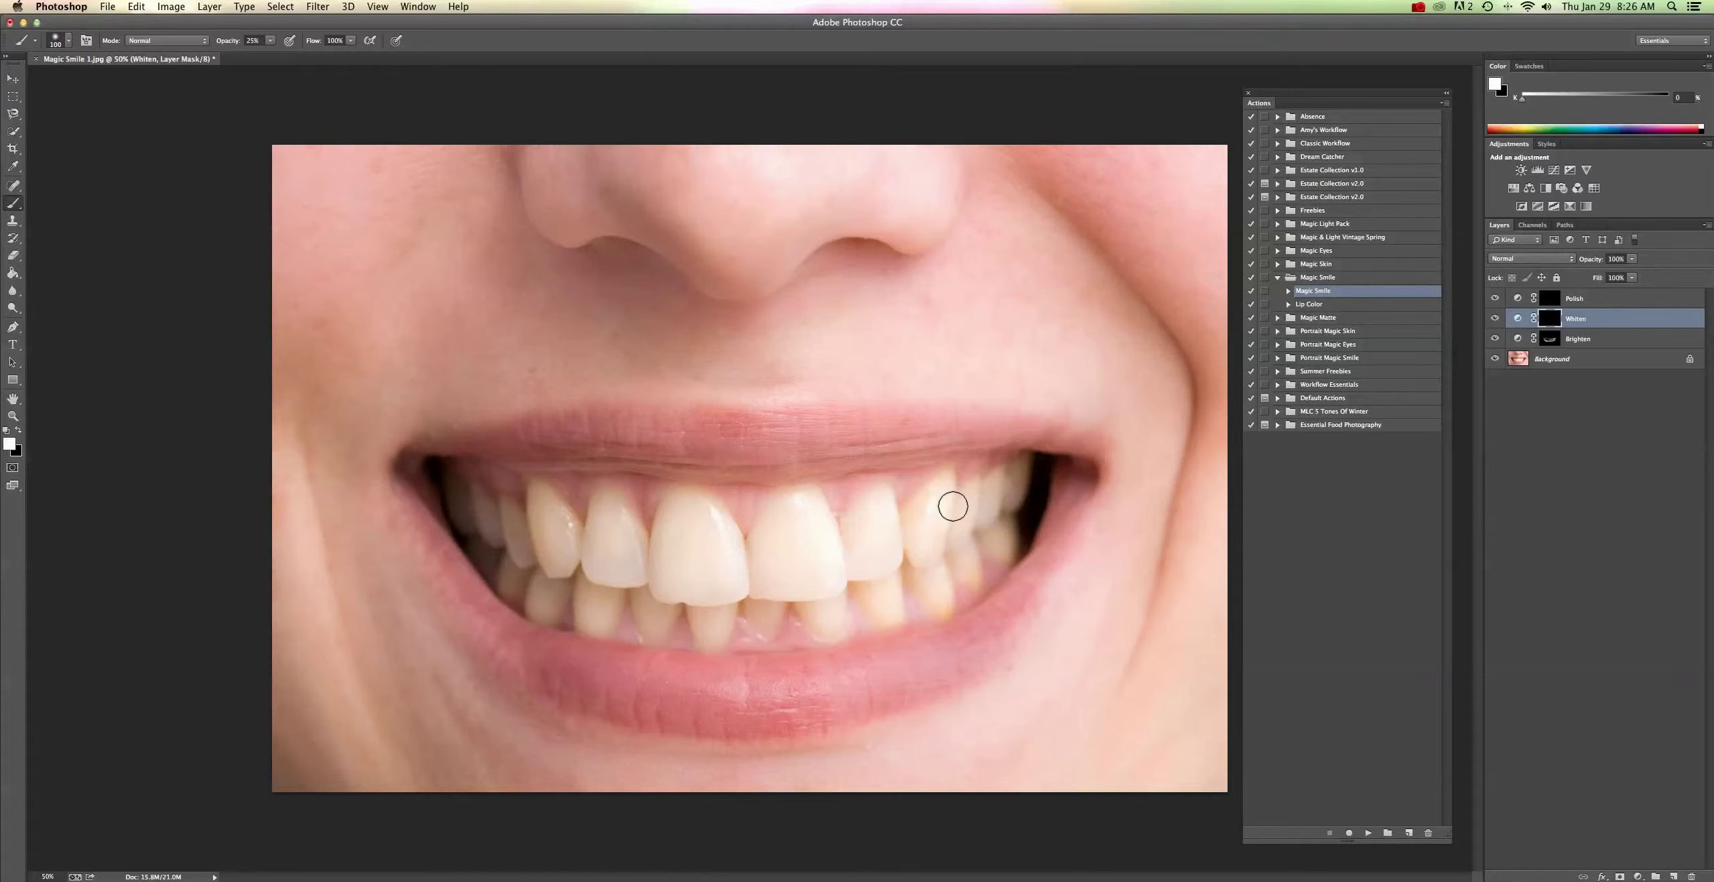
{"action": "left_click", "coordinate": [271, 42]}
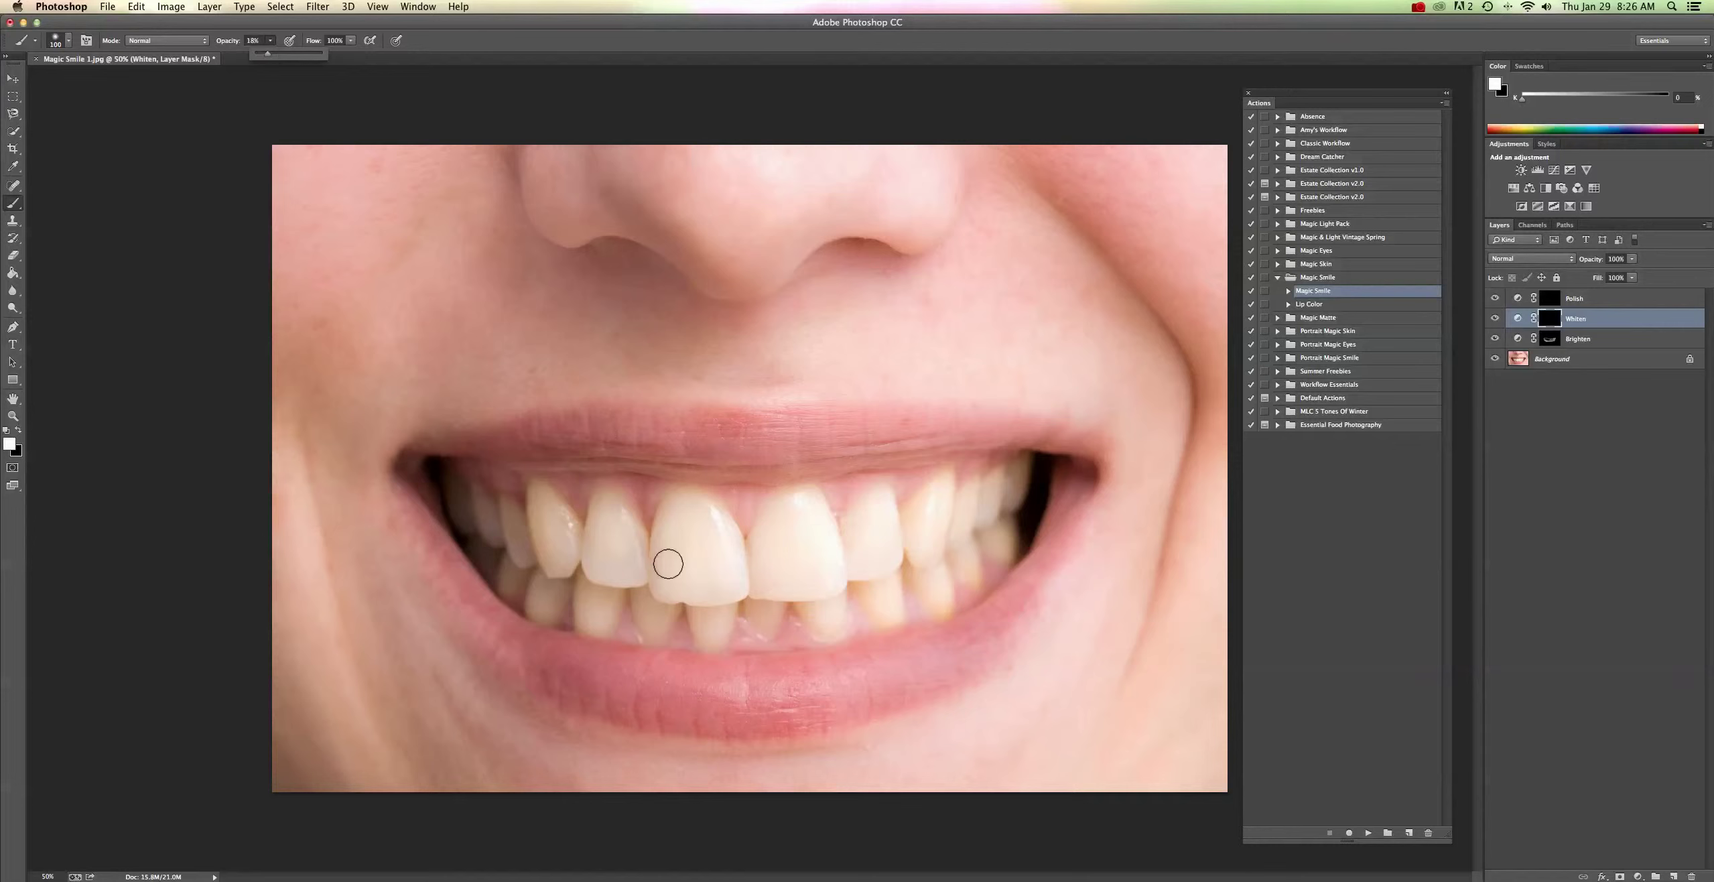
{"action": "left_click", "coordinate": [675, 511]}
{"action": "mouse_move", "coordinate": [673, 519]}
{"action": "left_mouse_down"}
{"action": "mouse_move", "coordinate": [668, 587]}
{"action": "mouse_move", "coordinate": [732, 583]}
{"action": "mouse_move", "coordinate": [697, 509]}
{"action": "mouse_move", "coordinate": [691, 557]}
{"action": "mouse_move", "coordinate": [707, 545]}
{"action": "mouse_move", "coordinate": [686, 565]}
{"action": "mouse_move", "coordinate": [671, 544]}
{"action": "mouse_move", "coordinate": [679, 499]}
{"action": "mouse_move", "coordinate": [712, 519]}
{"action": "mouse_move", "coordinate": [818, 512]}
{"action": "mouse_move", "coordinate": [803, 501]}
{"action": "mouse_move", "coordinate": [765, 538]}
{"action": "mouse_move", "coordinate": [763, 585]}
{"action": "mouse_move", "coordinate": [821, 583]}
{"action": "mouse_move", "coordinate": [821, 532]}
{"action": "mouse_move", "coordinate": [792, 528]}
{"action": "mouse_move", "coordinate": [781, 557]}
{"action": "mouse_move", "coordinate": [795, 532]}
{"action": "mouse_move", "coordinate": [795, 570]}
{"action": "mouse_move", "coordinate": [811, 566]}
{"action": "mouse_move", "coordinate": [879, 504]}
{"action": "mouse_move", "coordinate": [855, 535]}
{"action": "mouse_move", "coordinate": [863, 563]}
{"action": "mouse_move", "coordinate": [888, 536]}
{"action": "mouse_move", "coordinate": [879, 512]}
{"action": "mouse_move", "coordinate": [931, 503]}
{"action": "mouse_move", "coordinate": [949, 476]}
{"action": "mouse_move", "coordinate": [913, 517]}
{"action": "mouse_move", "coordinate": [919, 553]}
{"action": "mouse_move", "coordinate": [942, 492]}
{"action": "mouse_move", "coordinate": [935, 528]}
{"action": "mouse_move", "coordinate": [967, 493]}
{"action": "mouse_move", "coordinate": [990, 510]}
{"action": "mouse_move", "coordinate": [1012, 478]}
{"action": "mouse_move", "coordinate": [1003, 544]}
{"action": "mouse_move", "coordinate": [941, 566]}
{"action": "mouse_move", "coordinate": [938, 601]}
{"action": "mouse_move", "coordinate": [911, 578]}
{"action": "mouse_move", "coordinate": [937, 604]}
{"action": "mouse_move", "coordinate": [980, 577]}
{"action": "mouse_move", "coordinate": [972, 559]}
{"action": "mouse_move", "coordinate": [945, 589]}
{"action": "mouse_move", "coordinate": [908, 576]}
{"action": "mouse_move", "coordinate": [881, 613]}
{"action": "mouse_move", "coordinate": [862, 583]}
{"action": "mouse_move", "coordinate": [891, 604]}
{"action": "mouse_move", "coordinate": [857, 586]}
{"action": "mouse_move", "coordinate": [823, 621]}
{"action": "mouse_move", "coordinate": [804, 605]}
{"action": "mouse_move", "coordinate": [902, 600]}
{"action": "left_mouse_up"}
Reduce the brush to 50 px and whiten the upper and lower teeth on the left side of the mouth.
{"action": "key", "text": "bracketleft"}
{"action": "key", "text": "bracketleft"}
{"action": "key", "text": "bracketleft"}
{"action": "key", "text": "bracketleft"}
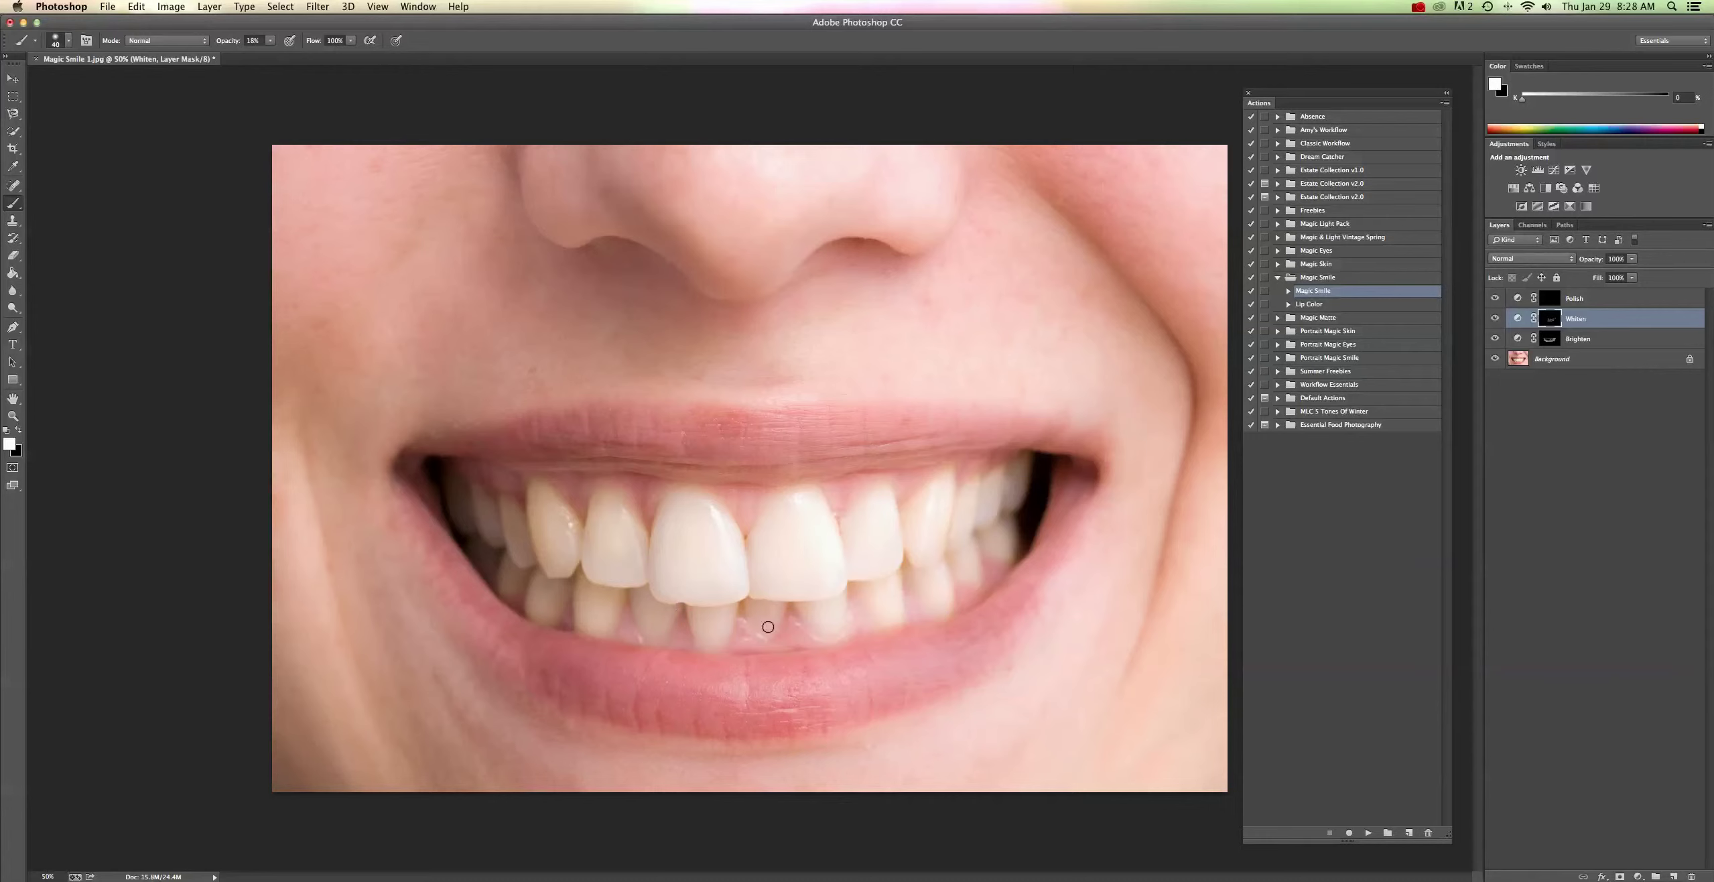
{"action": "key", "text": "bracketright"}
{"action": "left_click_drag", "start_coordinate": [576, 585], "coordinate": [540, 618]}
{"action": "mouse_move", "coordinate": [535, 491]}
{"action": "left_mouse_down"}
{"action": "mouse_move", "coordinate": [556, 571]}
{"action": "mouse_move", "coordinate": [577, 534]}
{"action": "mouse_move", "coordinate": [536, 485]}
{"action": "mouse_move", "coordinate": [528, 496]}
{"action": "mouse_move", "coordinate": [539, 562]}
{"action": "mouse_move", "coordinate": [572, 533]}
{"action": "mouse_move", "coordinate": [557, 507]}
{"action": "mouse_move", "coordinate": [541, 518]}
{"action": "mouse_move", "coordinate": [602, 499]}
{"action": "mouse_move", "coordinate": [593, 511]}
{"action": "mouse_move", "coordinate": [622, 510]}
{"action": "mouse_move", "coordinate": [653, 593]}
{"action": "left_mouse_up"}
Try whitening the left back teeth with a 70 px brush at 18% opacity and undo those strokes.
{"action": "key", "text": "bracketright"}
{"action": "key", "text": "bracketright"}
{"action": "mouse_move", "coordinate": [505, 516]}
{"action": "left_mouse_down"}
{"action": "mouse_move", "coordinate": [463, 496]}
{"action": "mouse_move", "coordinate": [526, 539]}
{"action": "mouse_move", "coordinate": [459, 508]}
{"action": "mouse_move", "coordinate": [470, 494]}
{"action": "mouse_move", "coordinate": [518, 516]}
{"action": "mouse_move", "coordinate": [510, 584]}
{"action": "mouse_move", "coordinate": [452, 527]}
{"action": "mouse_move", "coordinate": [460, 559]}
{"action": "left_mouse_up"}
{"action": "left_click", "coordinate": [139, 9]}
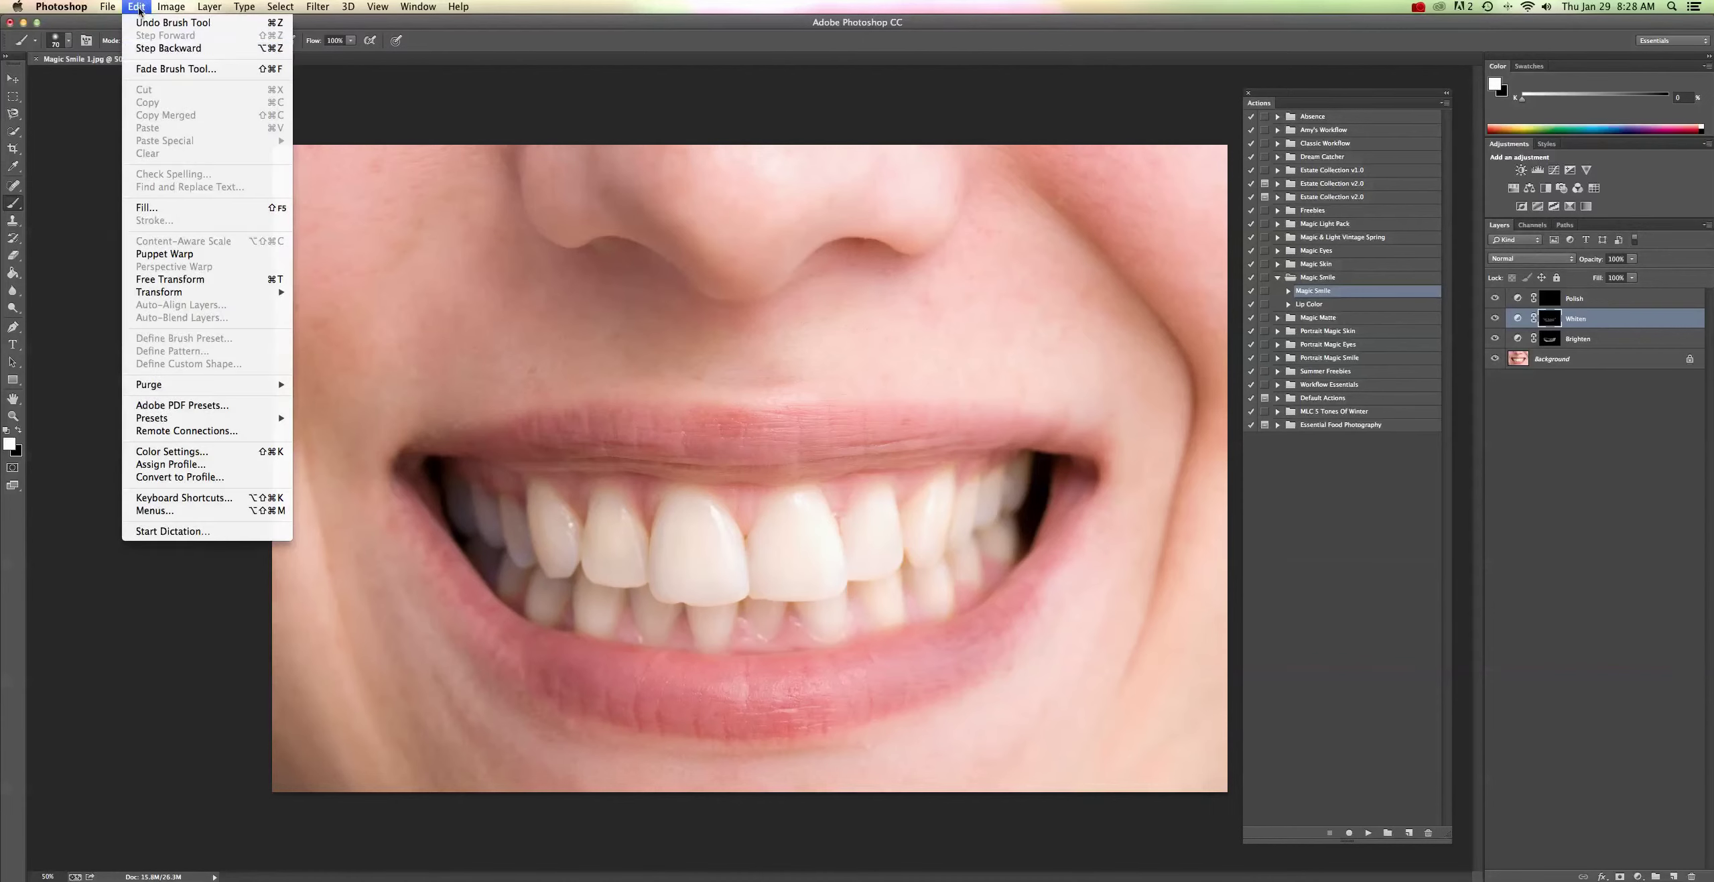
{"action": "left_click", "coordinate": [137, 51]}
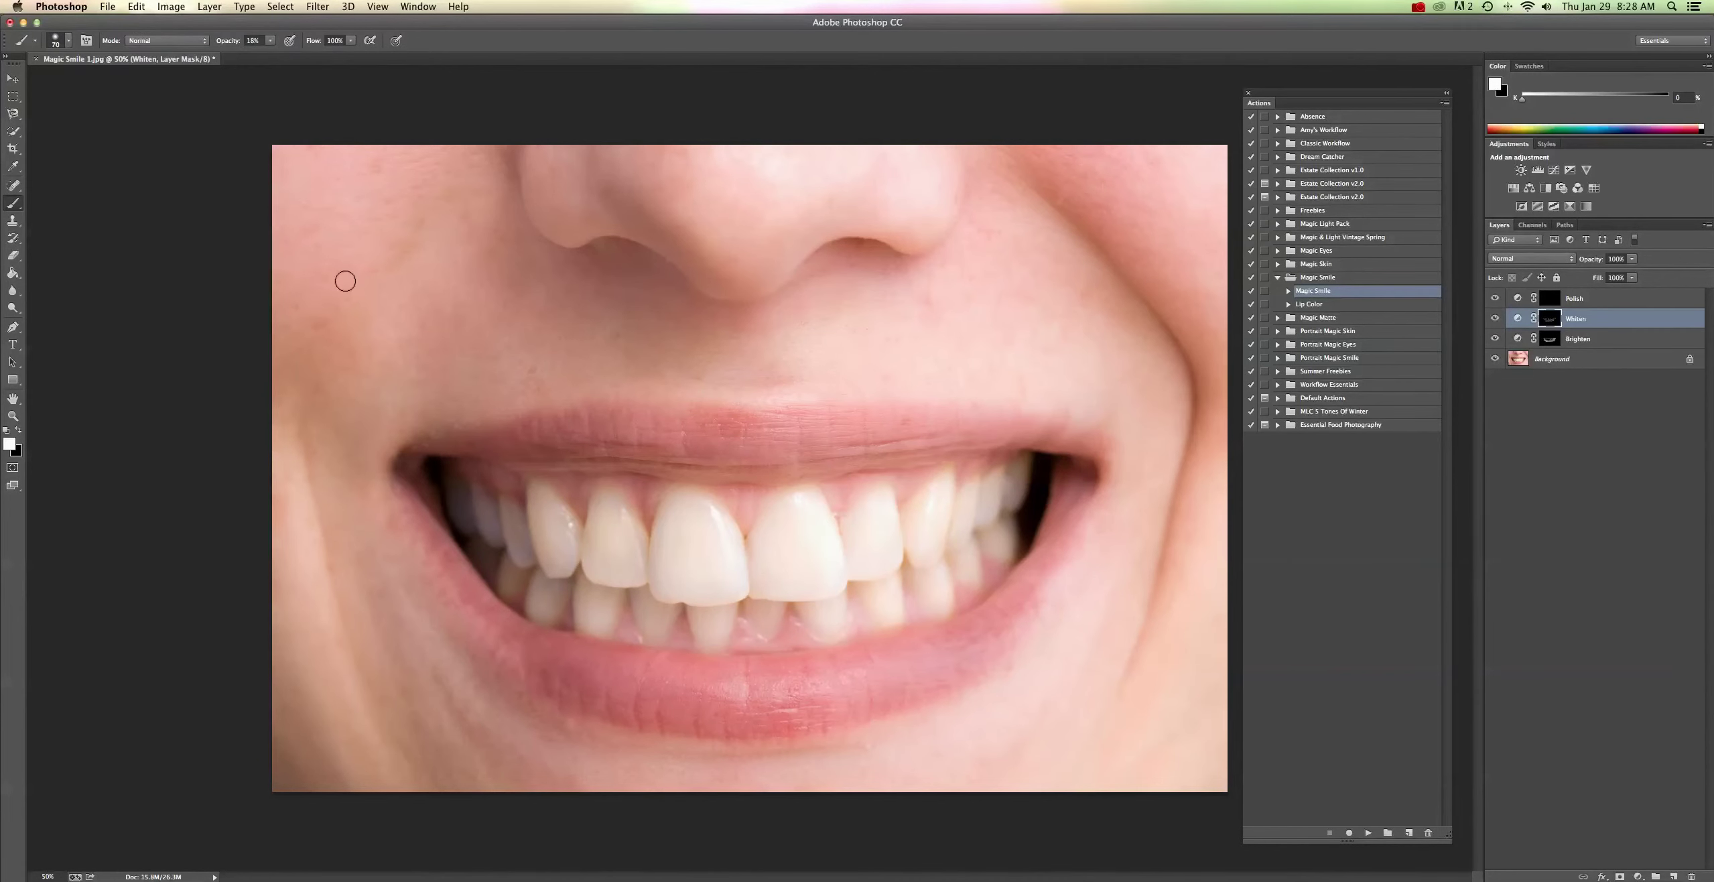
{"action": "left_click", "coordinate": [134, 6]}
{"action": "left_click", "coordinate": [135, 47]}
Whiten the teeth from the left back toward the front with a 100 px brush at 6% opacity, comparing with the Whiten layer hidden.
{"action": "left_click", "coordinate": [271, 41]}
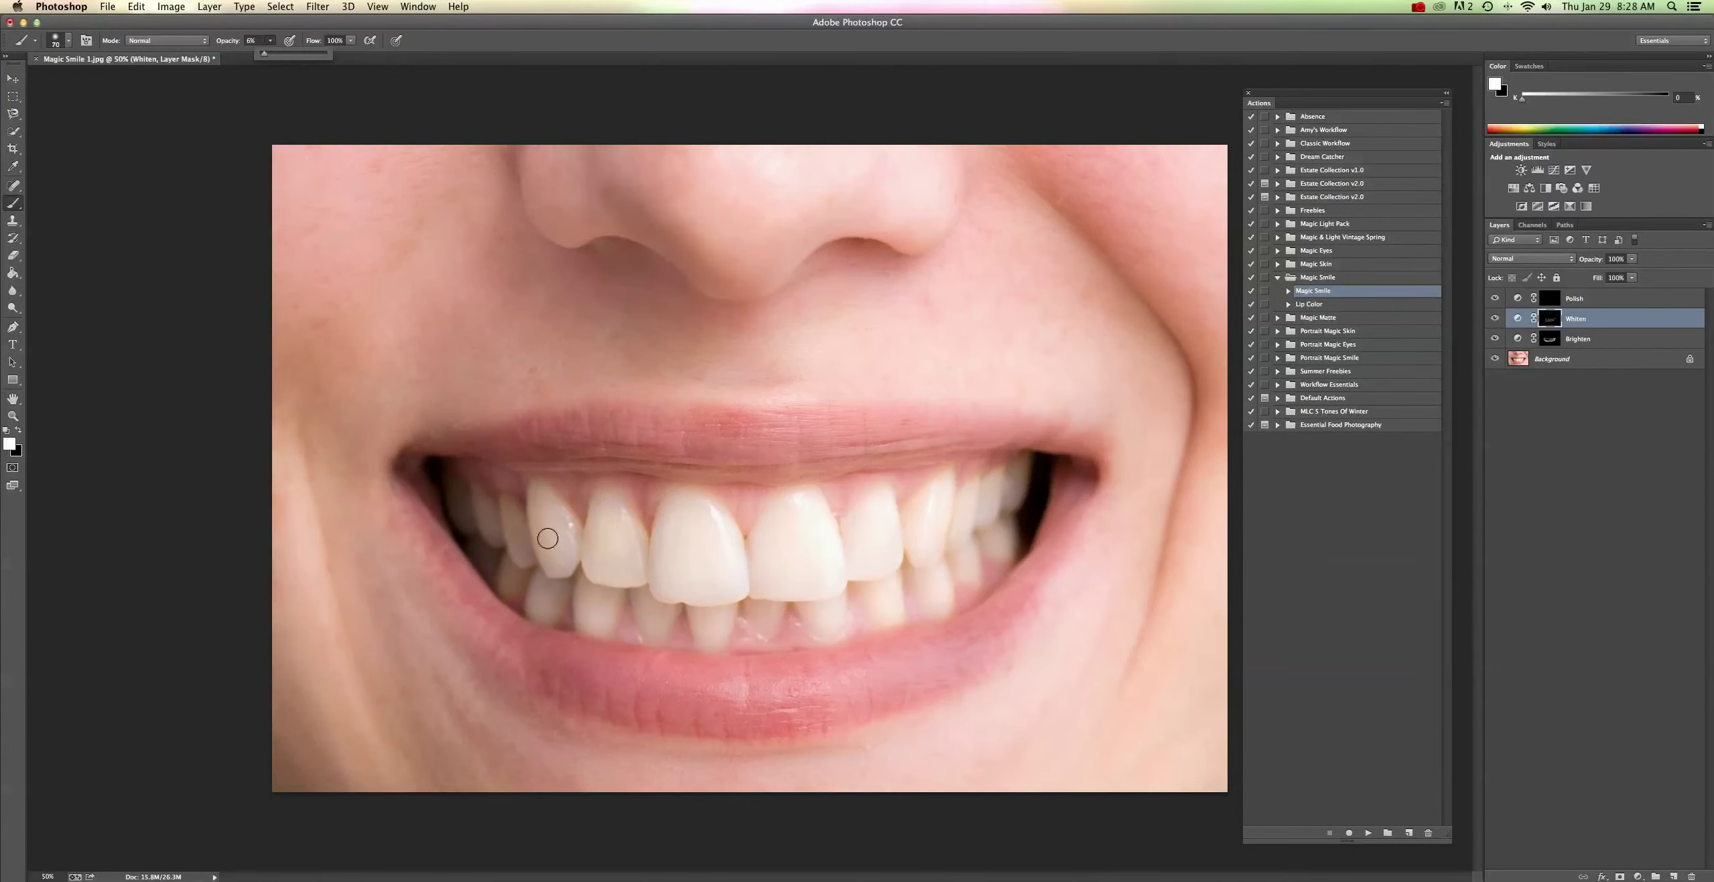
{"action": "left_click", "coordinate": [531, 534]}
{"action": "key", "text": "bracketright"}
{"action": "key", "text": "bracketright"}
{"action": "key", "text": "bracketright"}
{"action": "mouse_move", "coordinate": [482, 532]}
{"action": "left_mouse_down"}
{"action": "mouse_move", "coordinate": [514, 525]}
{"action": "mouse_move", "coordinate": [514, 571]}
{"action": "mouse_move", "coordinate": [509, 512]}
{"action": "mouse_move", "coordinate": [473, 504]}
{"action": "mouse_move", "coordinate": [550, 610]}
{"action": "mouse_move", "coordinate": [593, 583]}
{"action": "mouse_move", "coordinate": [673, 626]}
{"action": "mouse_move", "coordinate": [823, 577]}
{"action": "left_mouse_up"}
{"action": "left_click", "coordinate": [1495, 319]}
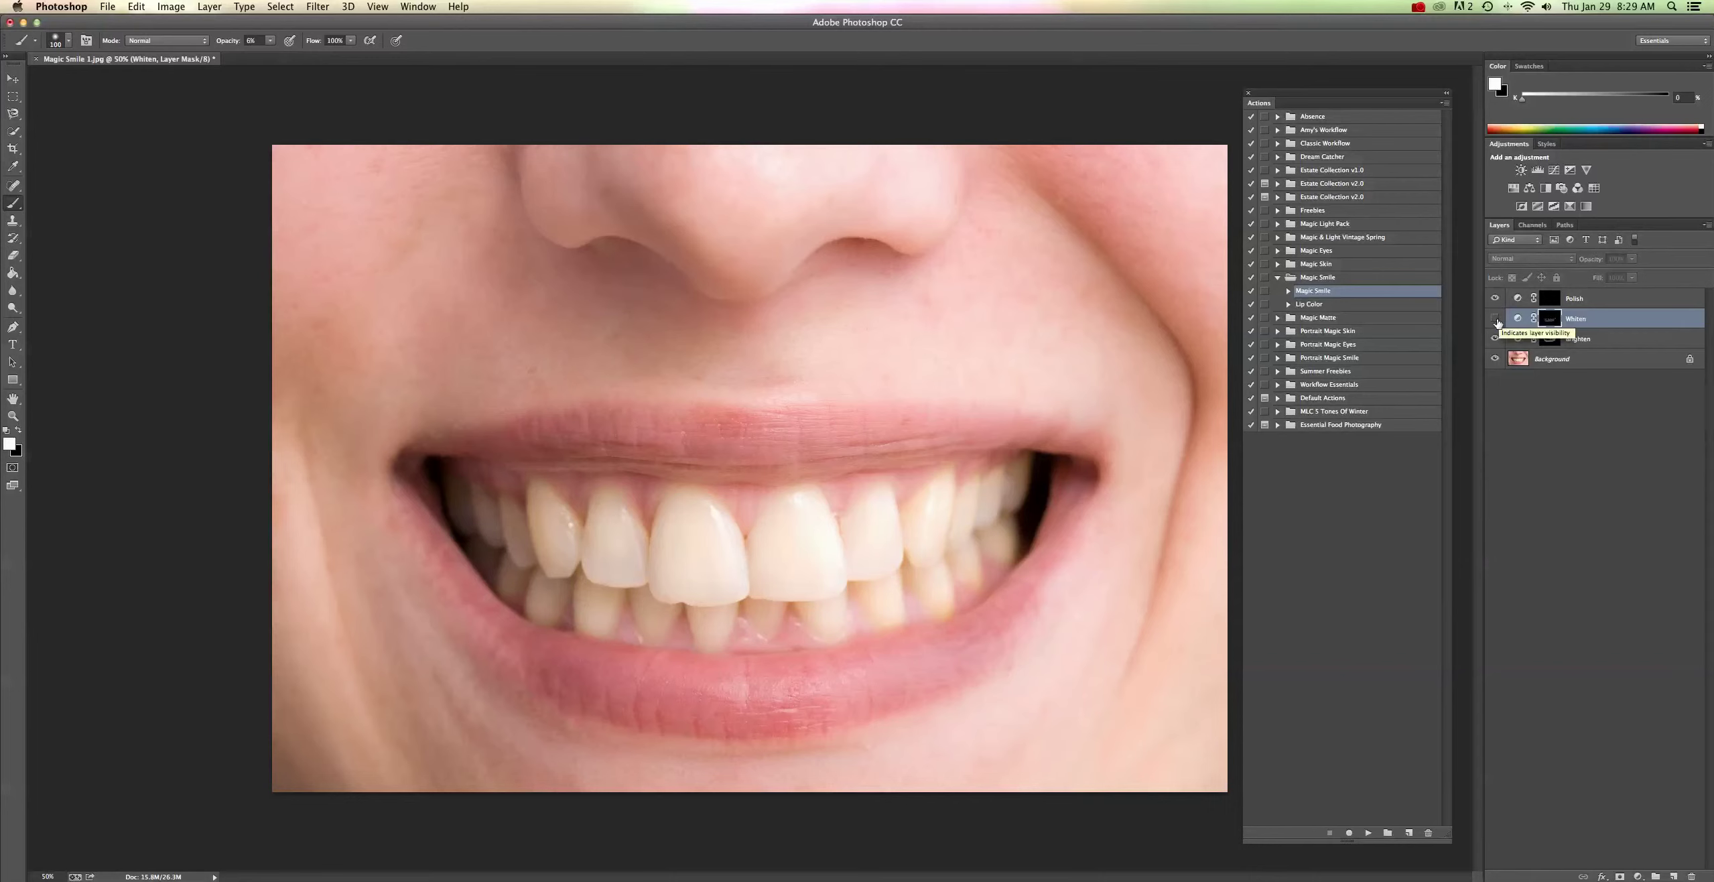
{"action": "left_click", "coordinate": [1495, 319]}
{"action": "left_click", "coordinate": [1495, 320]}
{"action": "left_click", "coordinate": [1495, 320]}
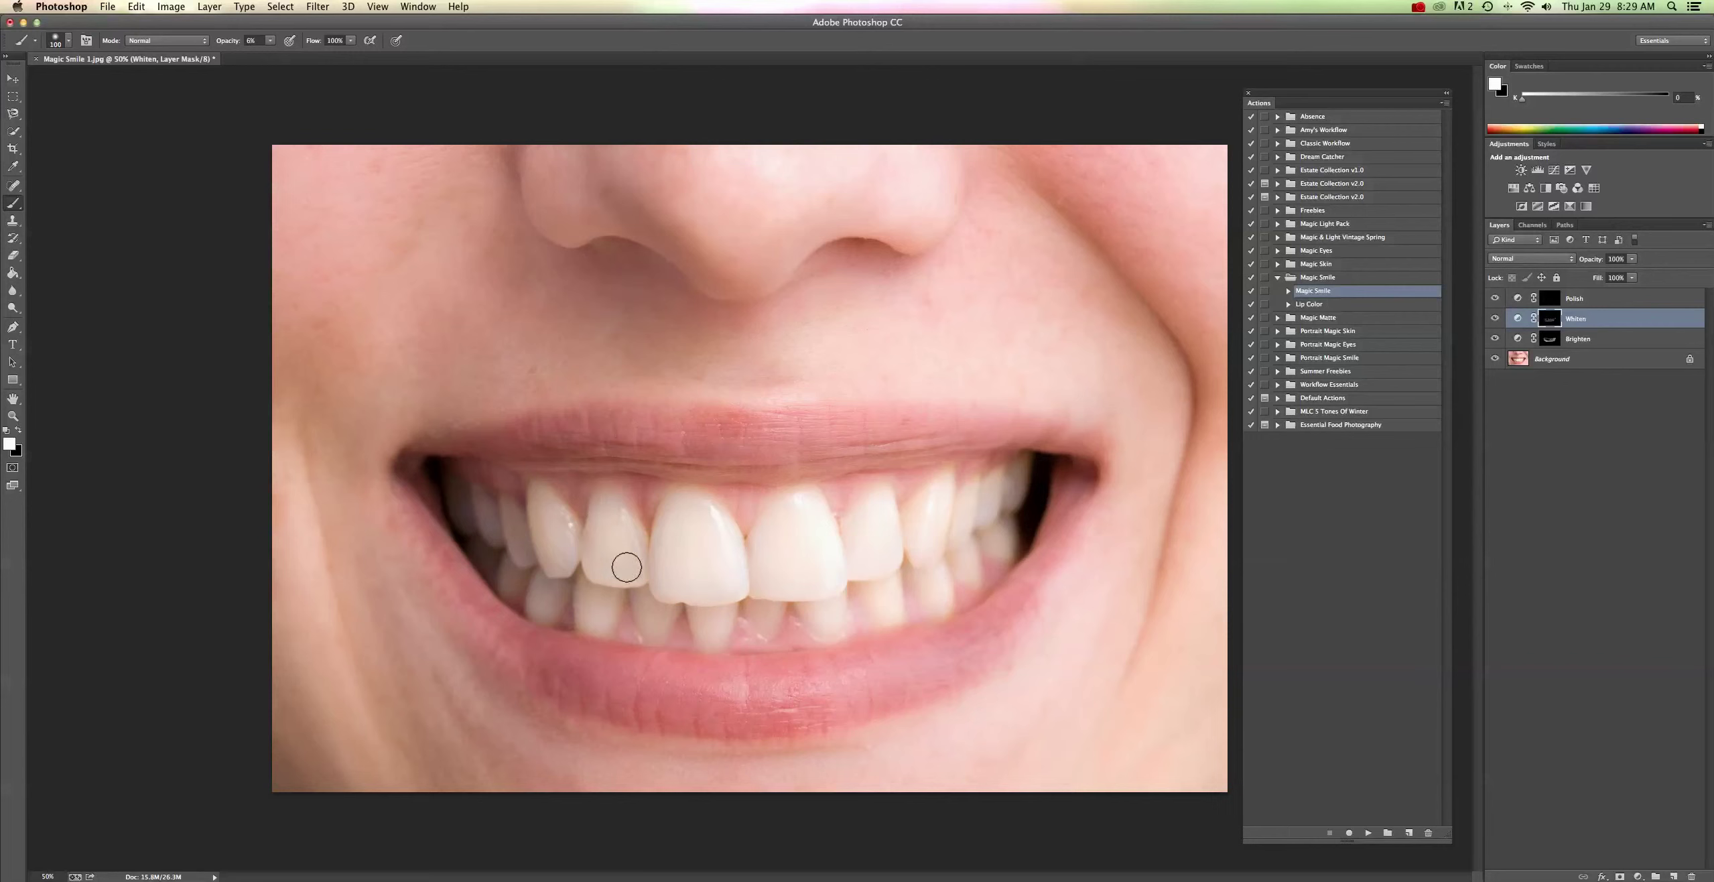
Touch up the right back teeth and left front teeth on the Whiten mask with a 90 px brush, checking against the hidden layer.
{"action": "key", "text": "bracketleft"}
{"action": "key", "text": "bracketleft"}
{"action": "key", "text": "bracketleft"}
{"action": "key", "text": "bracketleft"}
{"action": "key", "text": "bracketright"}
{"action": "key", "text": "bracketright"}
{"action": "key", "text": "bracketright"}
{"action": "mouse_move", "coordinate": [940, 489]}
{"action": "left_mouse_down"}
{"action": "mouse_move", "coordinate": [1020, 462]}
{"action": "mouse_move", "coordinate": [1013, 509]}
{"action": "mouse_move", "coordinate": [986, 533]}
{"action": "mouse_move", "coordinate": [1005, 556]}
{"action": "left_mouse_up"}
{"action": "mouse_move", "coordinate": [674, 541]}
{"action": "left_mouse_down"}
{"action": "mouse_move", "coordinate": [604, 518]}
{"action": "mouse_move", "coordinate": [632, 540]}
{"action": "mouse_move", "coordinate": [621, 527]}
{"action": "mouse_move", "coordinate": [608, 586]}
{"action": "left_mouse_up"}
{"action": "left_click", "coordinate": [1494, 321]}
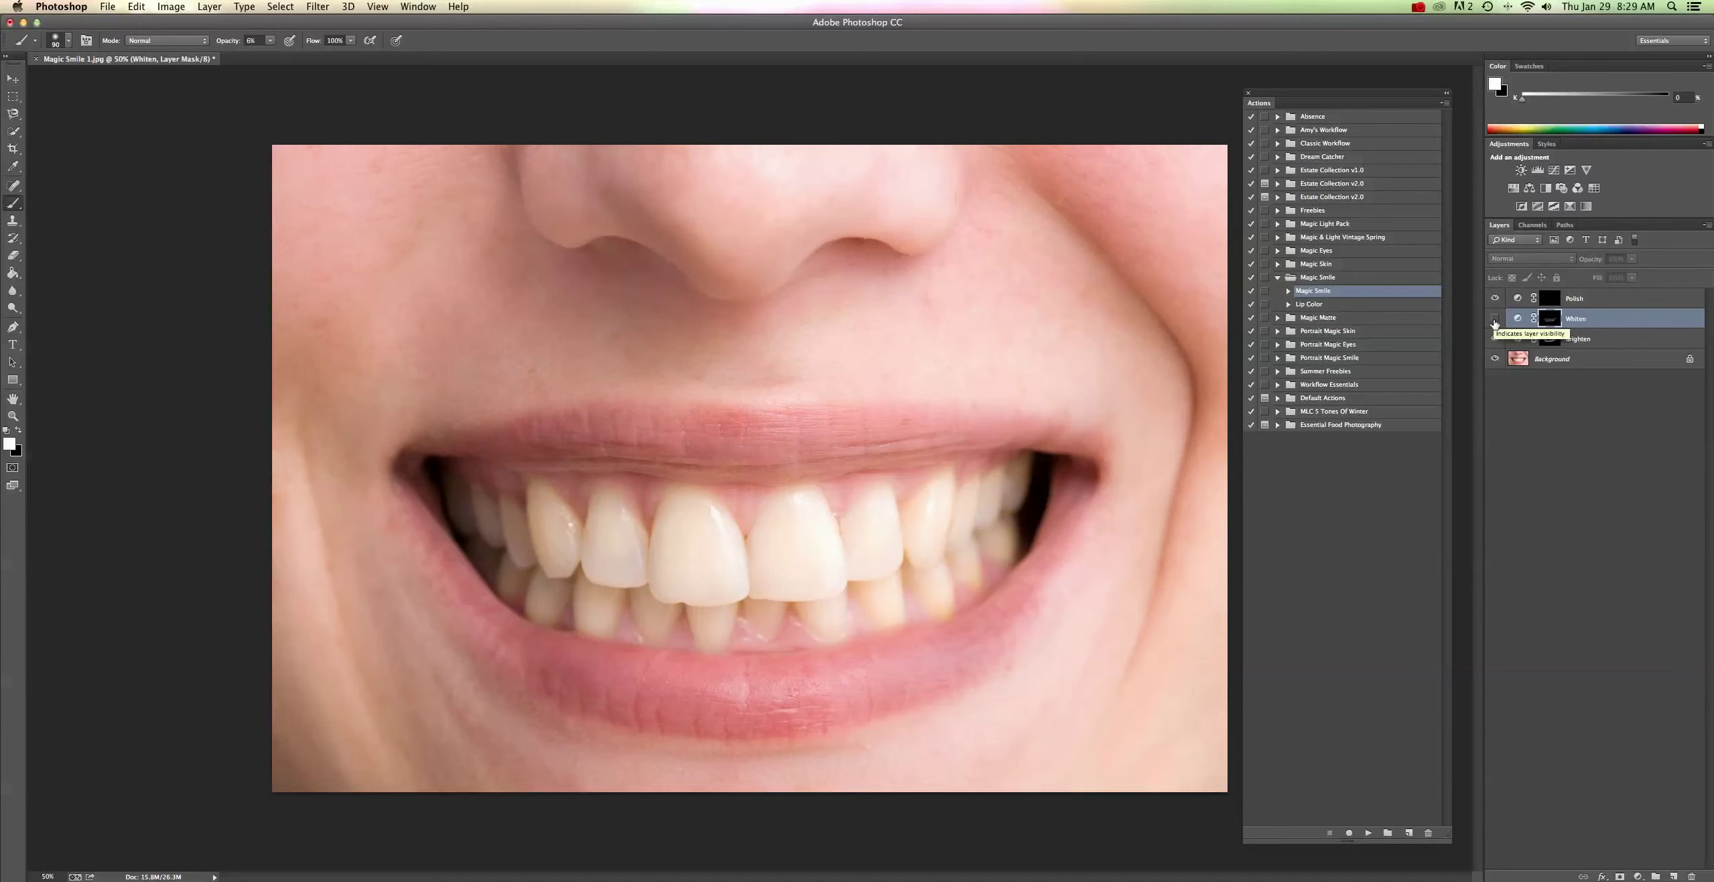
Target the Polish layer mask, set the brush opacity to 10%, and paint across the teeth with an enlarged brush.
{"action": "left_click", "coordinate": [1550, 301]}
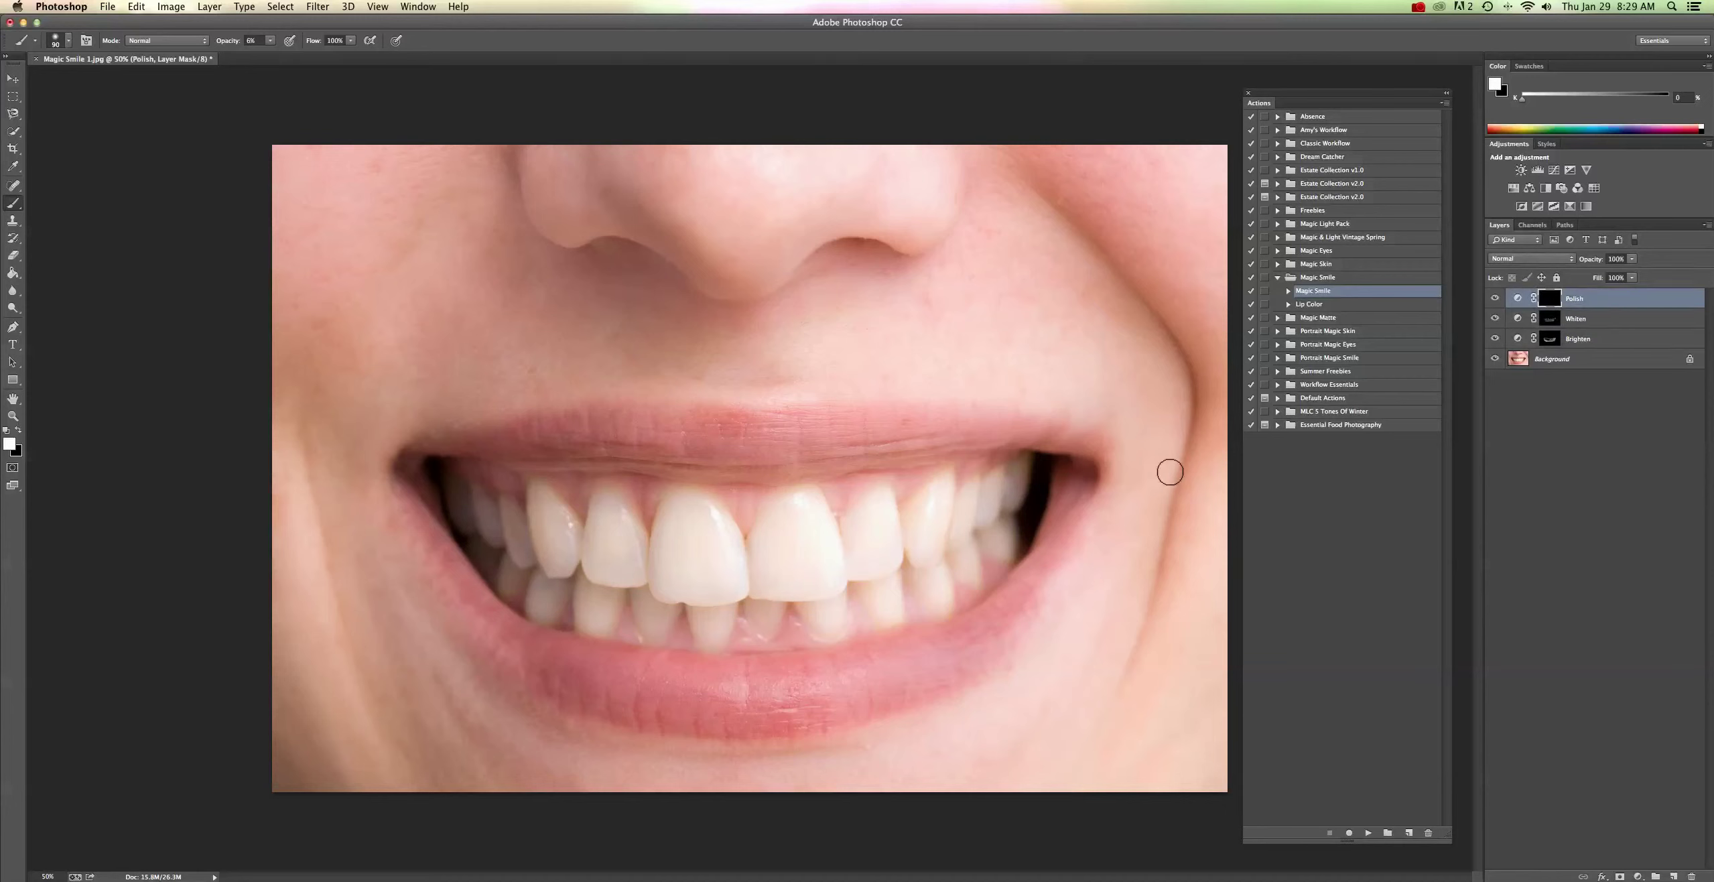
{"action": "left_click_drag", "start_coordinate": [270, 40], "coordinate": [275, 57]}
{"action": "key", "text": "bracketright"}
{"action": "key", "text": "bracketright"}
{"action": "key", "text": "bracketright"}
{"action": "key", "text": "bracketright"}
{"action": "mouse_move", "coordinate": [794, 511]}
{"action": "left_mouse_down"}
{"action": "mouse_move", "coordinate": [769, 574]}
{"action": "mouse_move", "coordinate": [812, 573]}
{"action": "mouse_move", "coordinate": [809, 519]}
{"action": "mouse_move", "coordinate": [889, 536]}
{"action": "mouse_move", "coordinate": [882, 516]}
{"action": "mouse_move", "coordinate": [871, 548]}
{"action": "mouse_move", "coordinate": [934, 535]}
{"action": "mouse_move", "coordinate": [946, 504]}
{"action": "mouse_move", "coordinate": [964, 514]}
{"action": "mouse_move", "coordinate": [1003, 487]}
{"action": "mouse_move", "coordinate": [987, 535]}
{"action": "mouse_move", "coordinate": [934, 560]}
{"action": "mouse_move", "coordinate": [927, 587]}
{"action": "mouse_move", "coordinate": [924, 564]}
{"action": "mouse_move", "coordinate": [841, 601]}
{"action": "mouse_move", "coordinate": [727, 587]}
{"action": "mouse_move", "coordinate": [705, 603]}
{"action": "mouse_move", "coordinate": [713, 626]}
{"action": "mouse_move", "coordinate": [702, 566]}
{"action": "mouse_move", "coordinate": [683, 576]}
{"action": "mouse_move", "coordinate": [672, 543]}
{"action": "mouse_move", "coordinate": [682, 515]}
{"action": "mouse_move", "coordinate": [700, 524]}
{"action": "mouse_move", "coordinate": [631, 564]}
{"action": "mouse_move", "coordinate": [601, 562]}
{"action": "mouse_move", "coordinate": [603, 519]}
{"action": "mouse_move", "coordinate": [621, 552]}
{"action": "mouse_move", "coordinate": [593, 608]}
{"action": "mouse_move", "coordinate": [667, 617]}
{"action": "mouse_move", "coordinate": [657, 571]}
{"action": "mouse_move", "coordinate": [770, 605]}
{"action": "mouse_move", "coordinate": [581, 579]}
{"action": "mouse_move", "coordinate": [556, 565]}
{"action": "mouse_move", "coordinate": [546, 522]}
{"action": "mouse_move", "coordinate": [494, 528]}
{"action": "mouse_move", "coordinate": [474, 505]}
{"action": "mouse_move", "coordinate": [548, 610]}
{"action": "mouse_move", "coordinate": [544, 546]}
{"action": "mouse_move", "coordinate": [476, 503]}
{"action": "mouse_move", "coordinate": [558, 530]}
{"action": "mouse_move", "coordinate": [556, 580]}
{"action": "mouse_move", "coordinate": [583, 603]}
{"action": "mouse_move", "coordinate": [692, 613]}
{"action": "mouse_move", "coordinate": [1007, 490]}
{"action": "left_mouse_up"}
Reduce the brush to 90 px and polish the back teeth on the right side of the mouth.
{"action": "key", "text": "bracketleft"}
{"action": "key", "text": "bracketleft"}
{"action": "key", "text": "bracketleft"}
{"action": "key", "text": "bracketleft"}
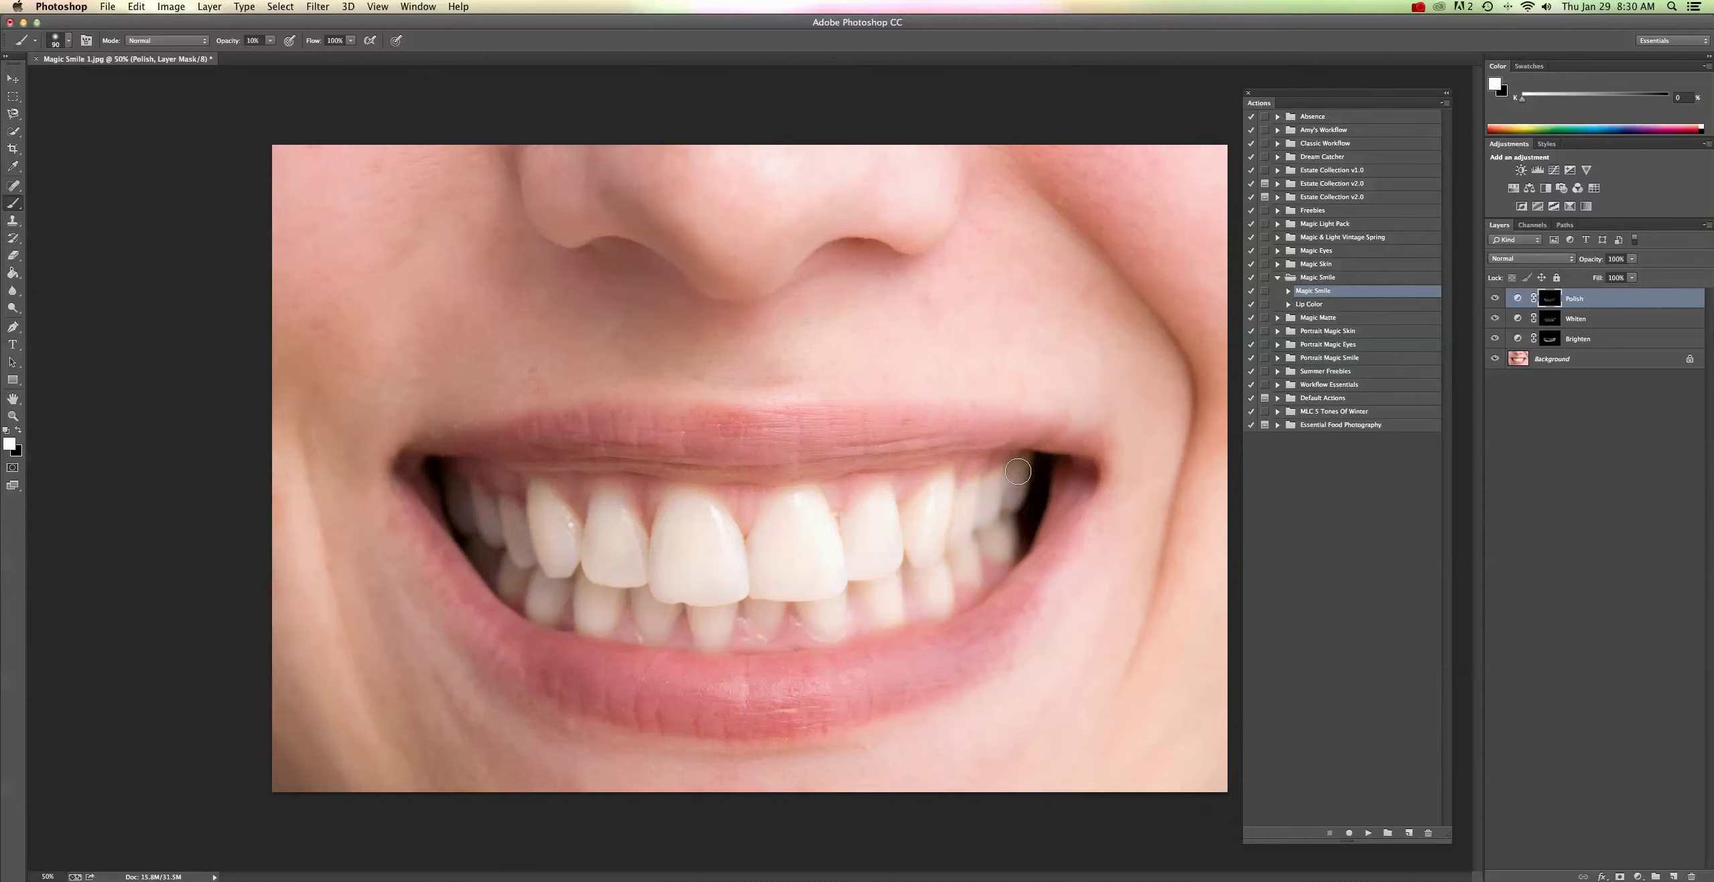
{"action": "mouse_move", "coordinate": [972, 496]}
{"action": "left_mouse_down"}
{"action": "mouse_move", "coordinate": [956, 520]}
{"action": "mouse_move", "coordinate": [983, 475]}
{"action": "mouse_move", "coordinate": [944, 475]}
{"action": "mouse_move", "coordinate": [949, 565]}
{"action": "left_mouse_up"}
Target the Whiten layer mask with a smaller brush and compare the retouched teeth with only the Background layer visible.
{"action": "left_click", "coordinate": [1545, 322]}
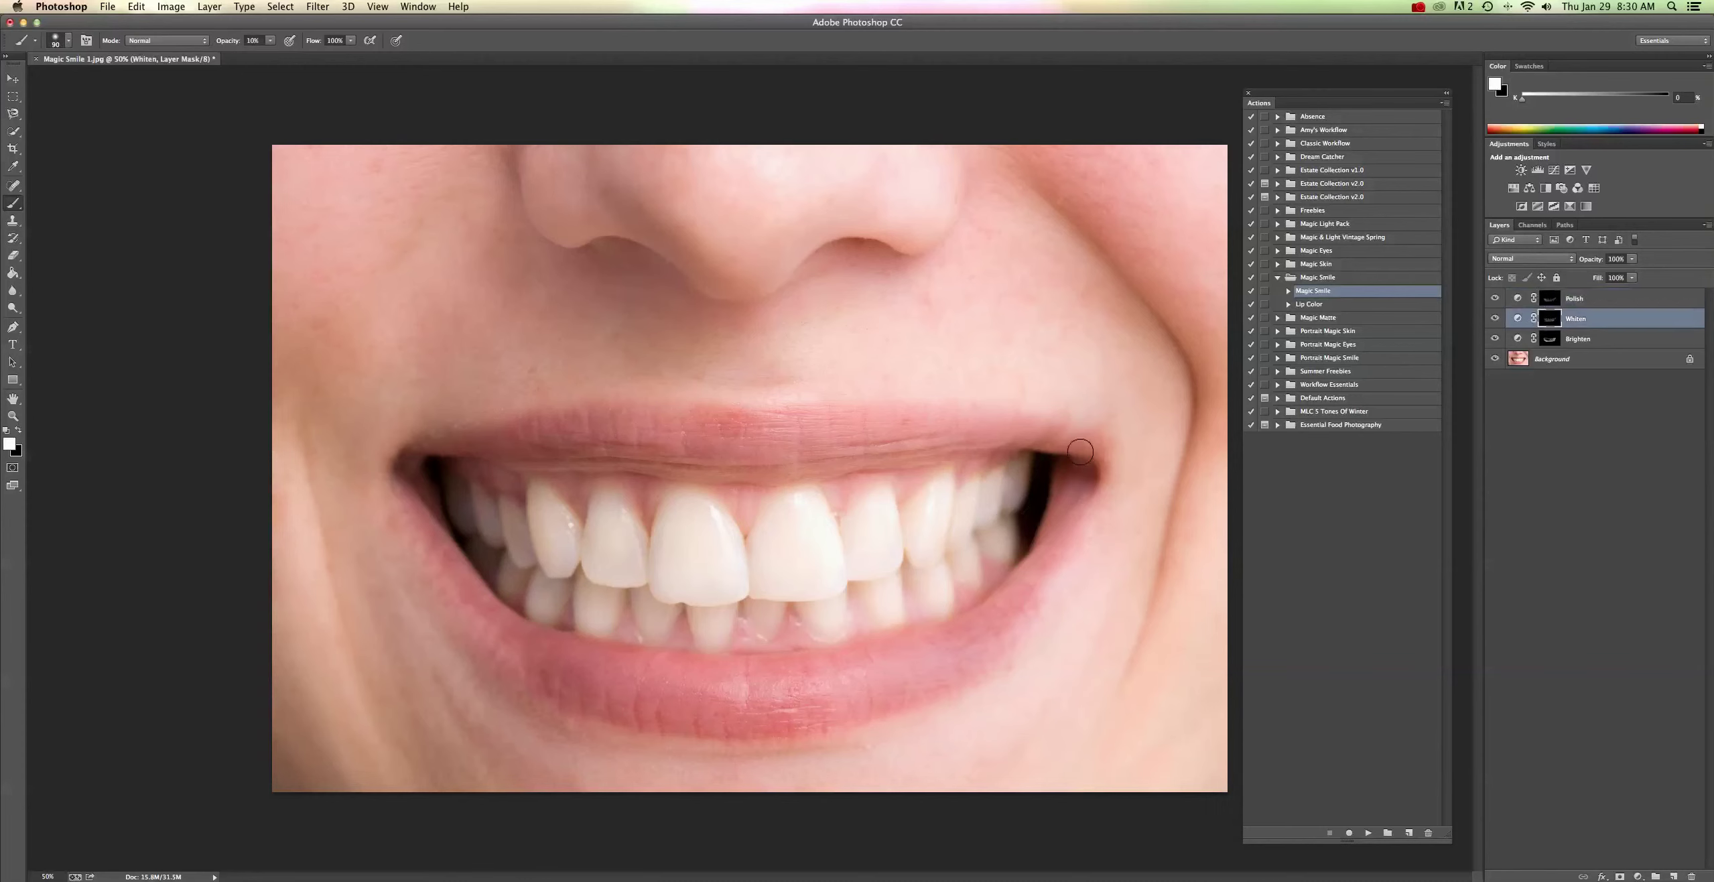
{"action": "key", "text": "bracketleft"}
{"action": "key", "text": "bracketleft"}
{"action": "key", "text": "bracketleft"}
{"action": "left_click", "coordinate": [1496, 359], "text": "alt"}
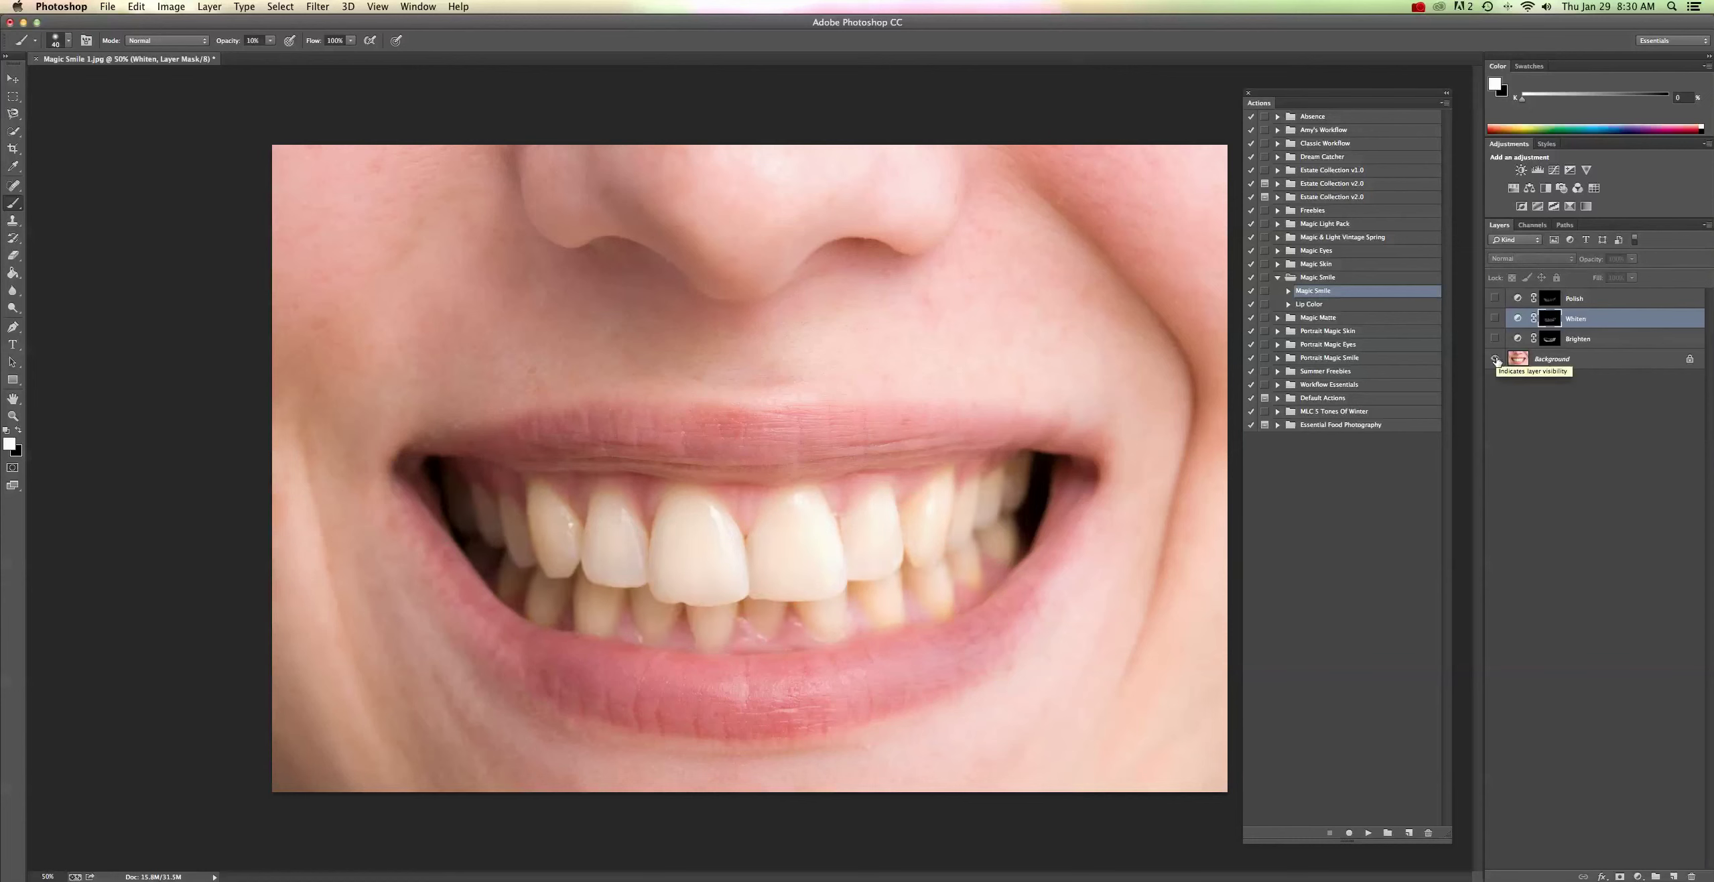
{"action": "left_click", "coordinate": [1496, 359], "text": "alt"}
{"action": "left_click", "coordinate": [1496, 359], "text": "alt"}
{"action": "left_click", "coordinate": [1496, 359], "text": "alt"}
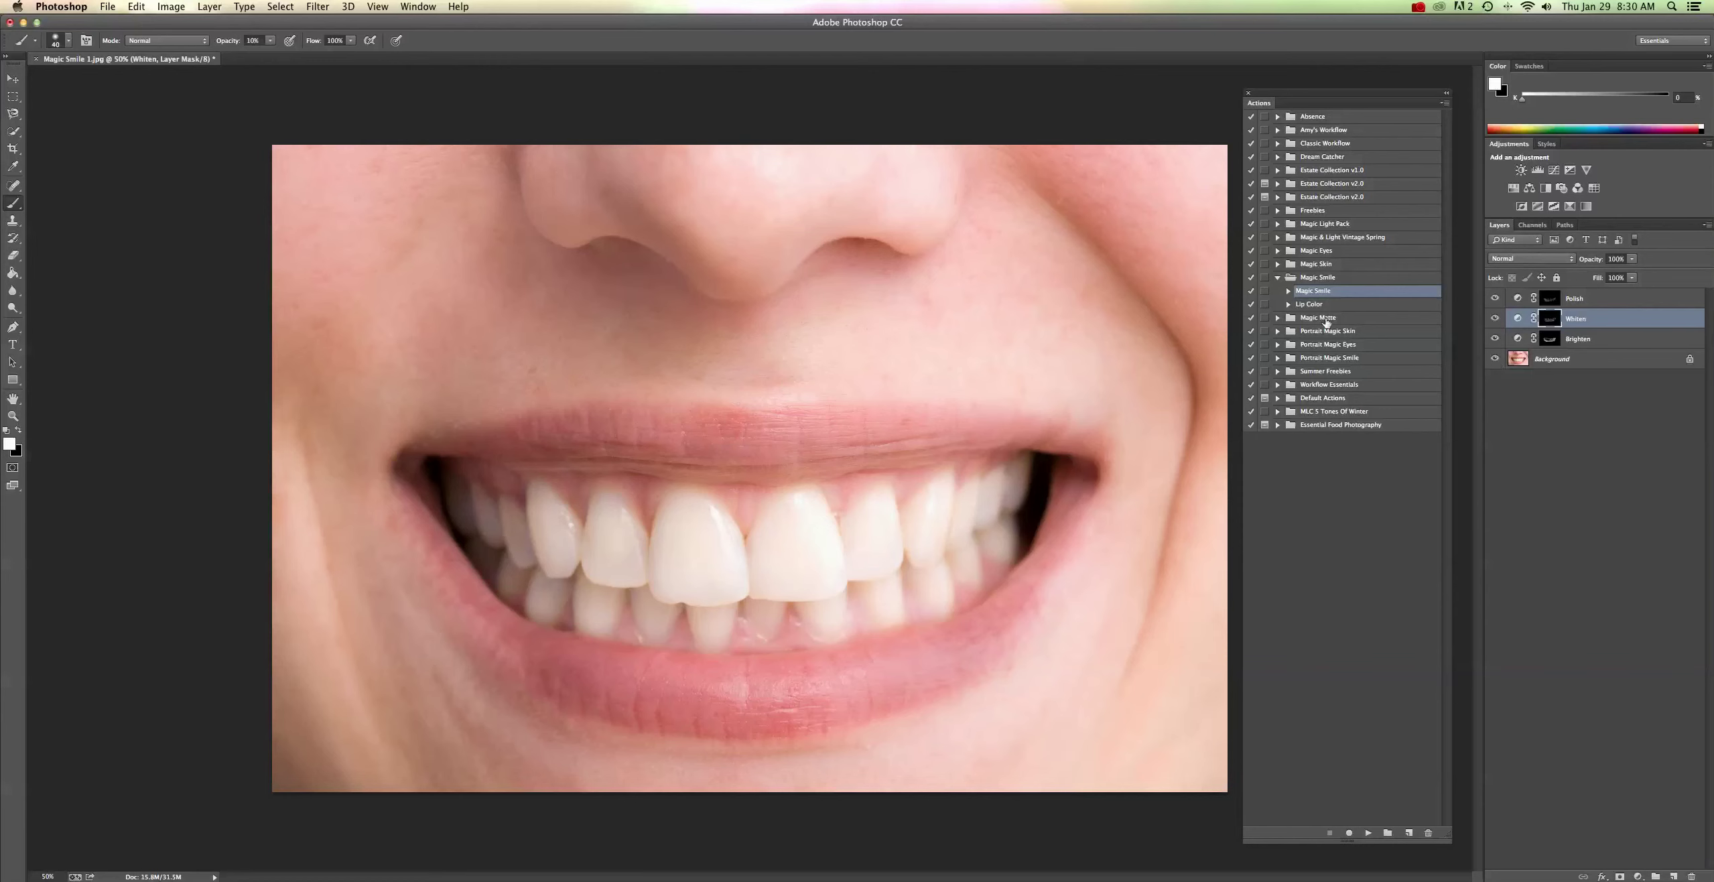
Run the Lip Color action and target the Lip Color layer's mask.
{"action": "left_click", "coordinate": [1304, 306]}
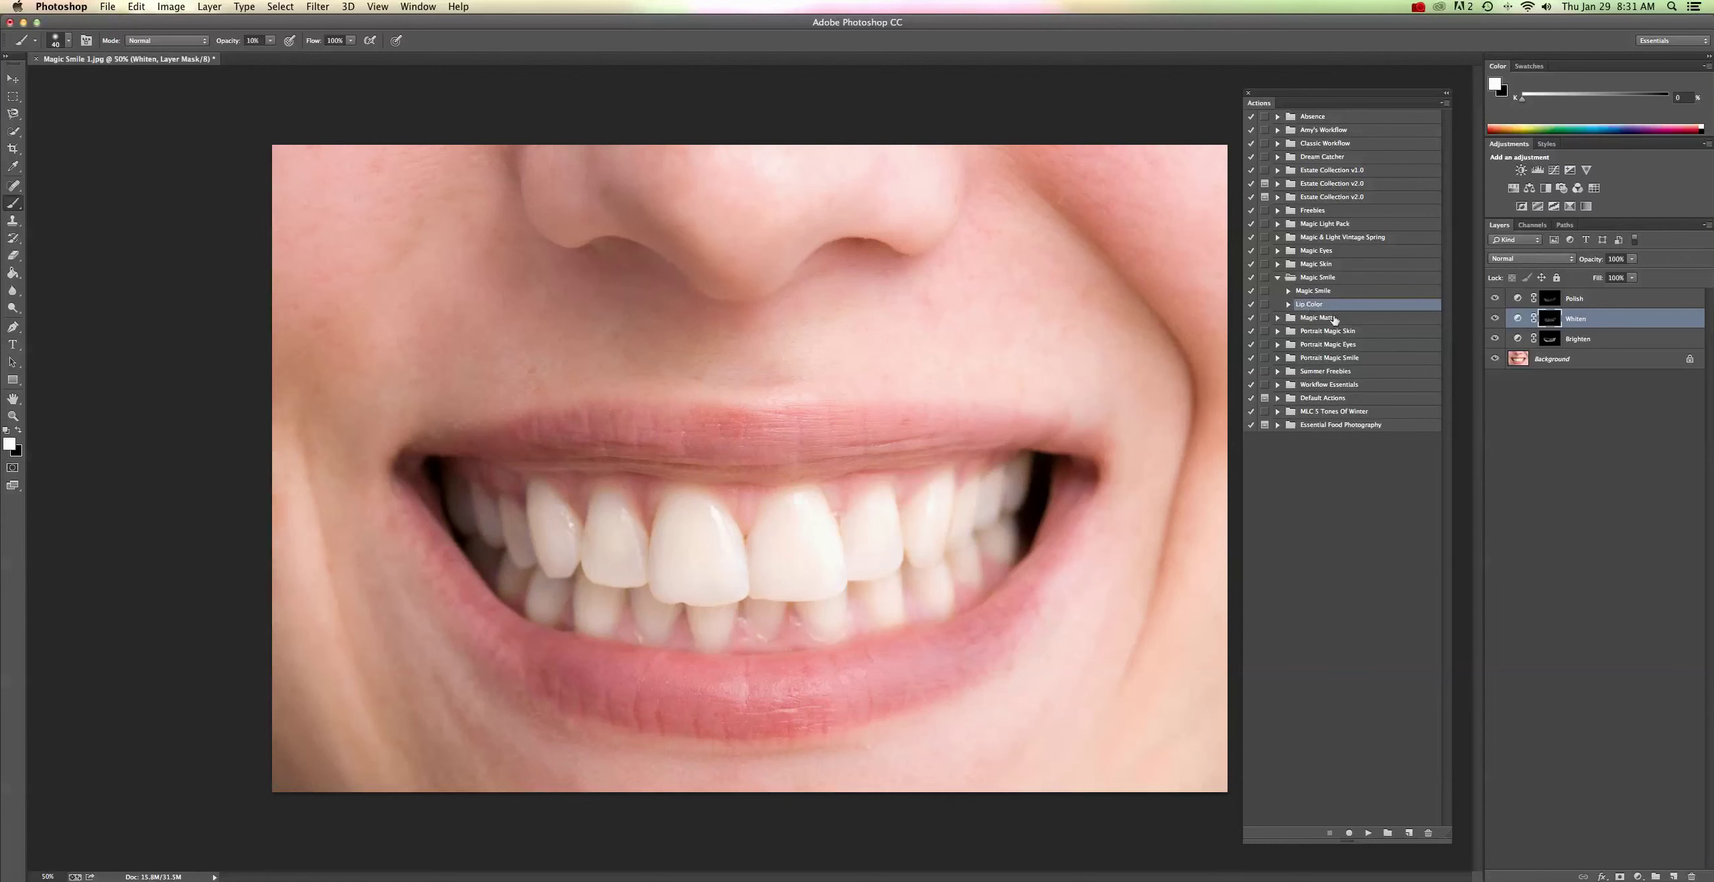
{"action": "left_click", "coordinate": [1368, 834]}
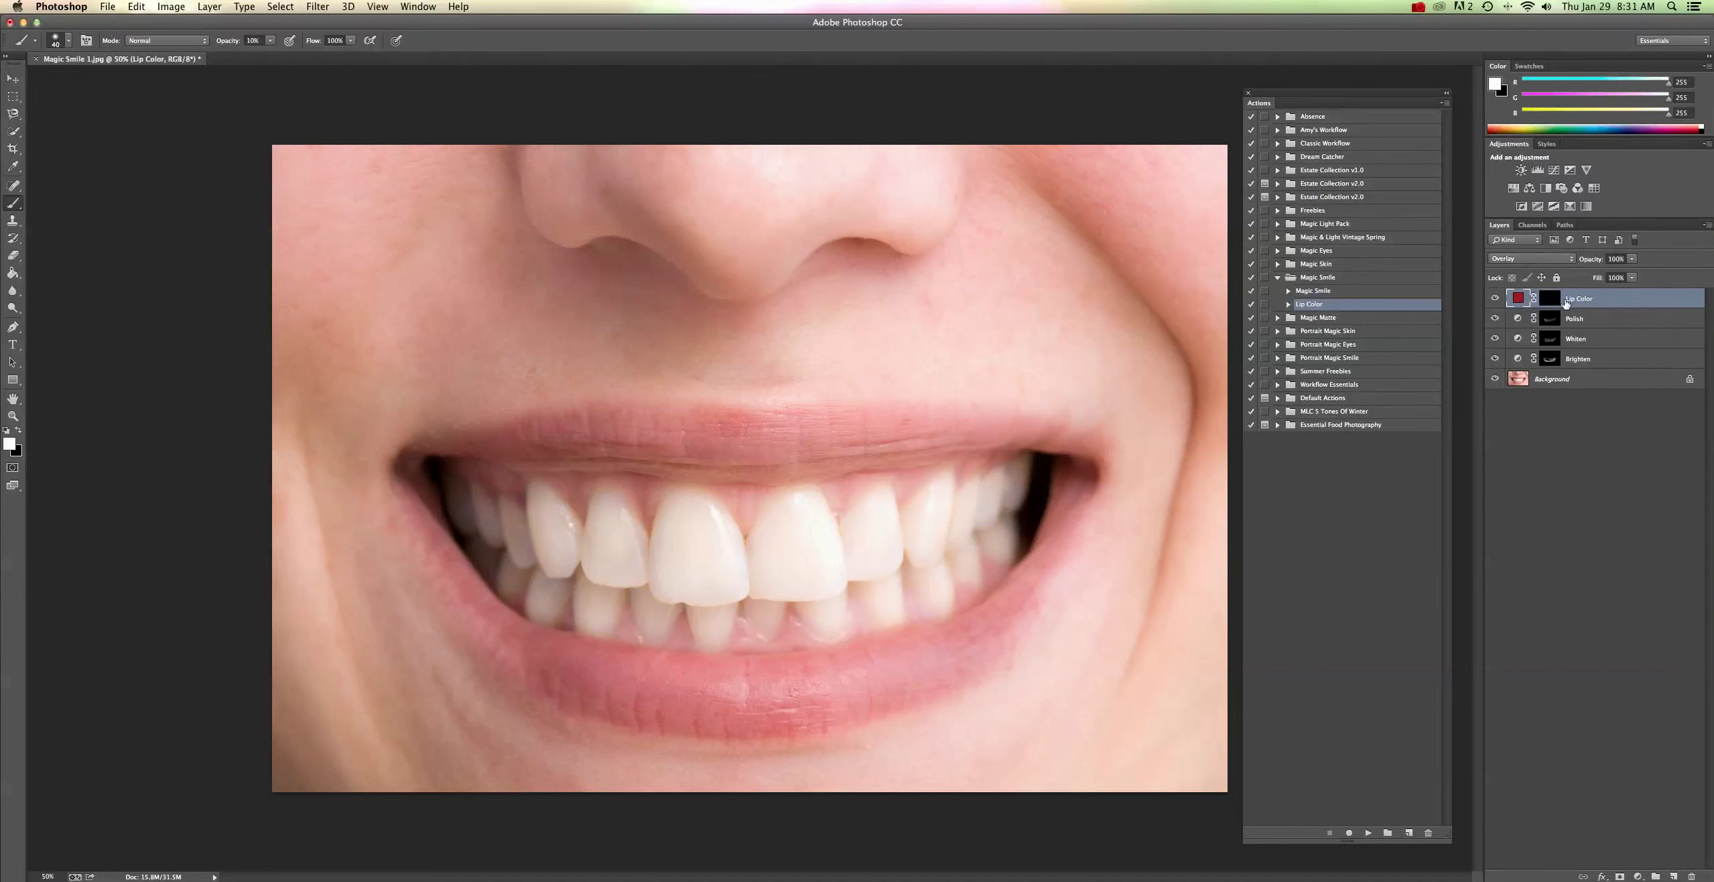
{"action": "left_click", "coordinate": [1551, 301]}
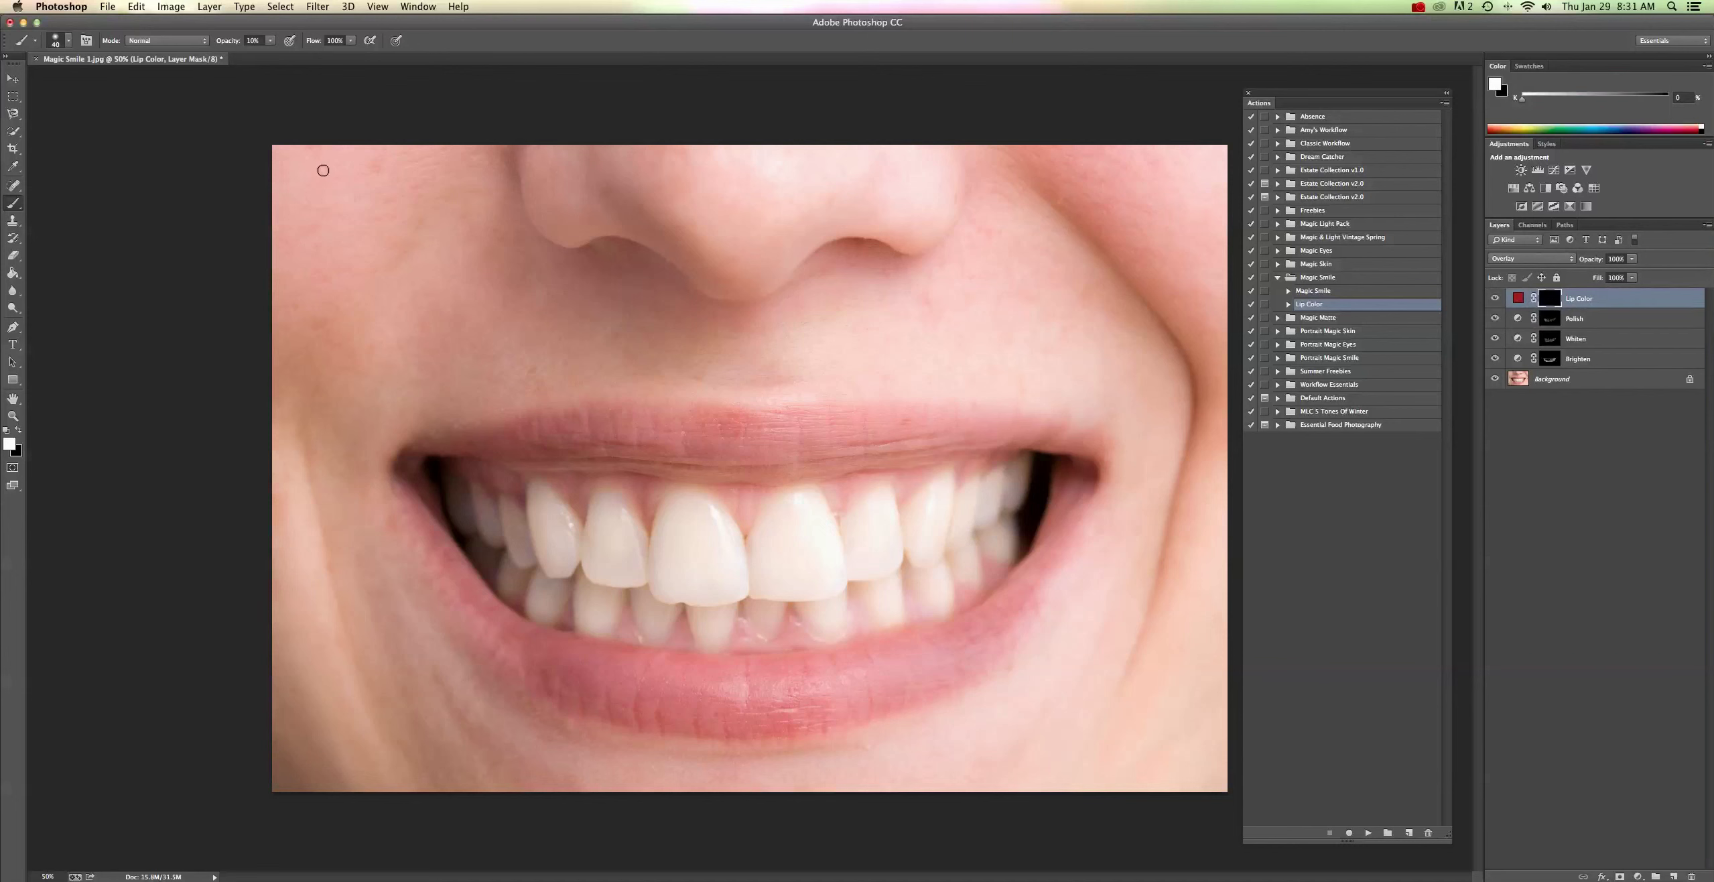
Set the brush opacity to 13%, enlarge the brush, and paint color onto the upper and lower lips.
{"action": "left_click", "coordinate": [269, 41]}
{"action": "key", "text": "bracketright"}
{"action": "key", "text": "bracketright"}
{"action": "mouse_move", "coordinate": [774, 446]}
{"action": "left_mouse_down"}
{"action": "mouse_move", "coordinate": [504, 442]}
{"action": "mouse_move", "coordinate": [854, 456]}
{"action": "mouse_move", "coordinate": [770, 467]}
{"action": "mouse_move", "coordinate": [605, 460]}
{"action": "mouse_move", "coordinate": [601, 424]}
{"action": "mouse_move", "coordinate": [933, 419]}
{"action": "mouse_move", "coordinate": [1046, 432]}
{"action": "mouse_move", "coordinate": [796, 438]}
{"action": "mouse_move", "coordinate": [856, 460]}
{"action": "mouse_move", "coordinate": [1040, 435]}
{"action": "mouse_move", "coordinate": [1094, 453]}
{"action": "mouse_move", "coordinate": [1091, 483]}
{"action": "mouse_move", "coordinate": [1001, 639]}
{"action": "mouse_move", "coordinate": [840, 703]}
{"action": "mouse_move", "coordinate": [643, 695]}
{"action": "mouse_move", "coordinate": [782, 690]}
{"action": "mouse_move", "coordinate": [987, 622]}
{"action": "mouse_move", "coordinate": [906, 651]}
{"action": "mouse_move", "coordinate": [669, 665]}
{"action": "mouse_move", "coordinate": [538, 651]}
{"action": "mouse_move", "coordinate": [570, 698]}
{"action": "mouse_move", "coordinate": [707, 718]}
{"action": "mouse_move", "coordinate": [624, 693]}
{"action": "mouse_move", "coordinate": [763, 695]}
{"action": "mouse_move", "coordinate": [968, 655]}
{"action": "mouse_move", "coordinate": [910, 680]}
{"action": "mouse_move", "coordinate": [726, 695]}
{"action": "left_mouse_up"}
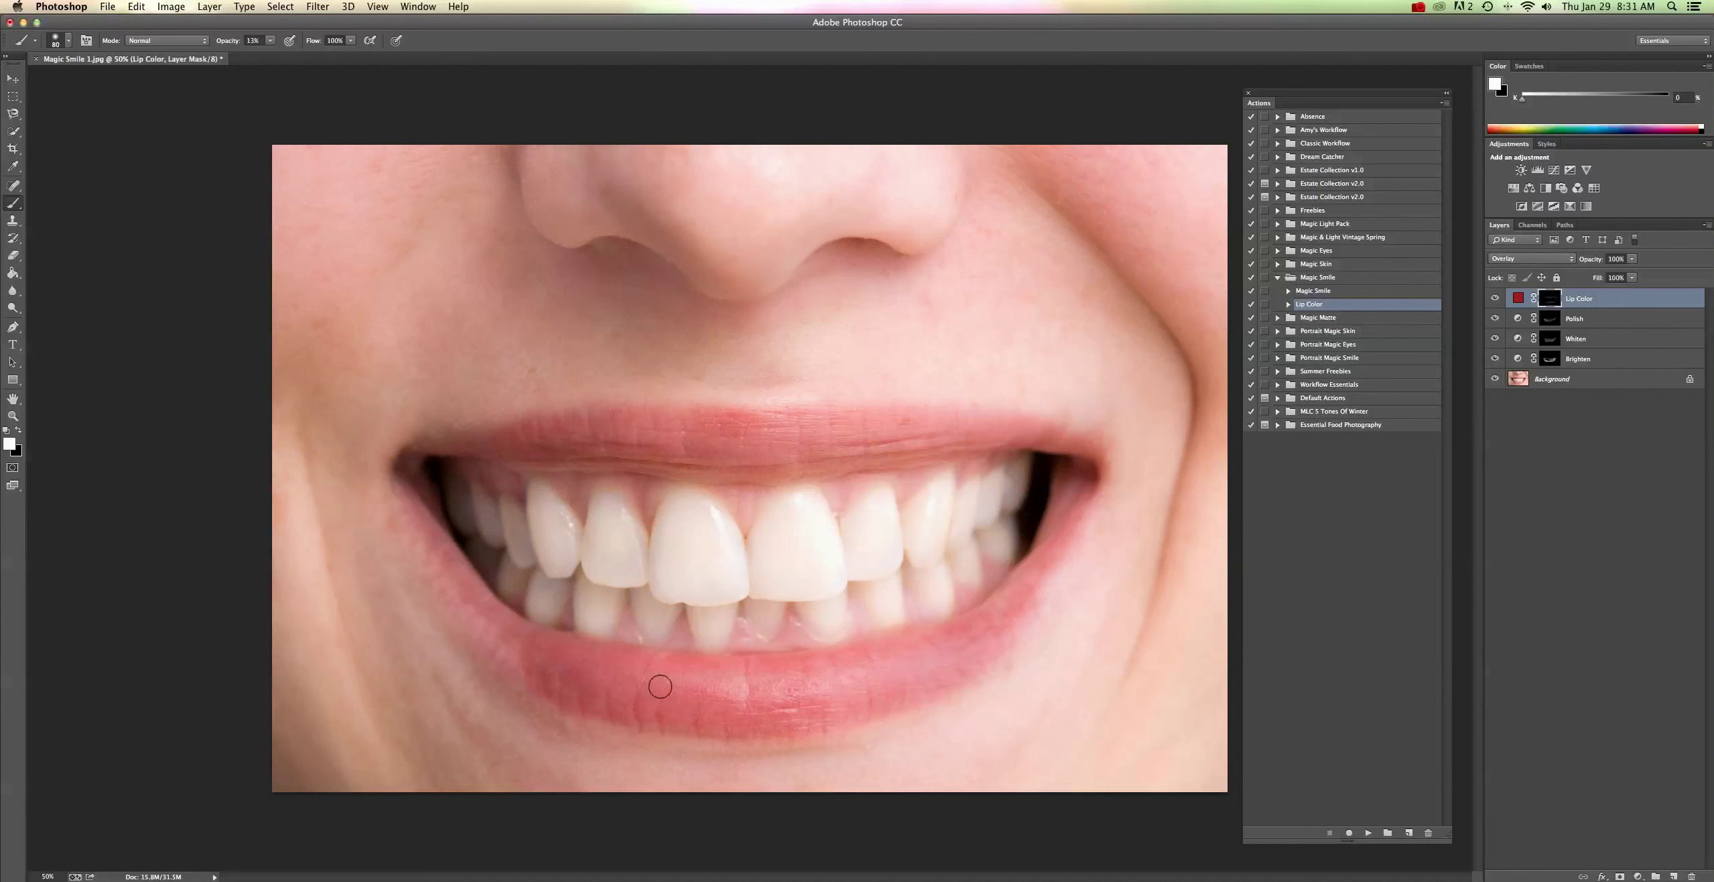
Paint lip color along the left side of the lower lip and compare the finished smile with the original Background layer.
{"action": "mouse_move", "coordinate": [438, 528]}
{"action": "left_mouse_down"}
{"action": "mouse_move", "coordinate": [415, 499]}
{"action": "mouse_move", "coordinate": [450, 577]}
{"action": "mouse_move", "coordinate": [485, 589]}
{"action": "left_mouse_up"}
{"action": "mouse_move", "coordinate": [537, 642]}
{"action": "left_mouse_down"}
{"action": "mouse_move", "coordinate": [444, 517]}
{"action": "mouse_move", "coordinate": [444, 540]}
{"action": "left_mouse_up"}
{"action": "mouse_move", "coordinate": [507, 663]}
{"action": "left_mouse_down"}
{"action": "mouse_move", "coordinate": [460, 571]}
{"action": "mouse_move", "coordinate": [523, 640]}
{"action": "mouse_move", "coordinate": [448, 548]}
{"action": "mouse_move", "coordinate": [519, 663]}
{"action": "mouse_move", "coordinate": [447, 644]}
{"action": "left_mouse_up"}
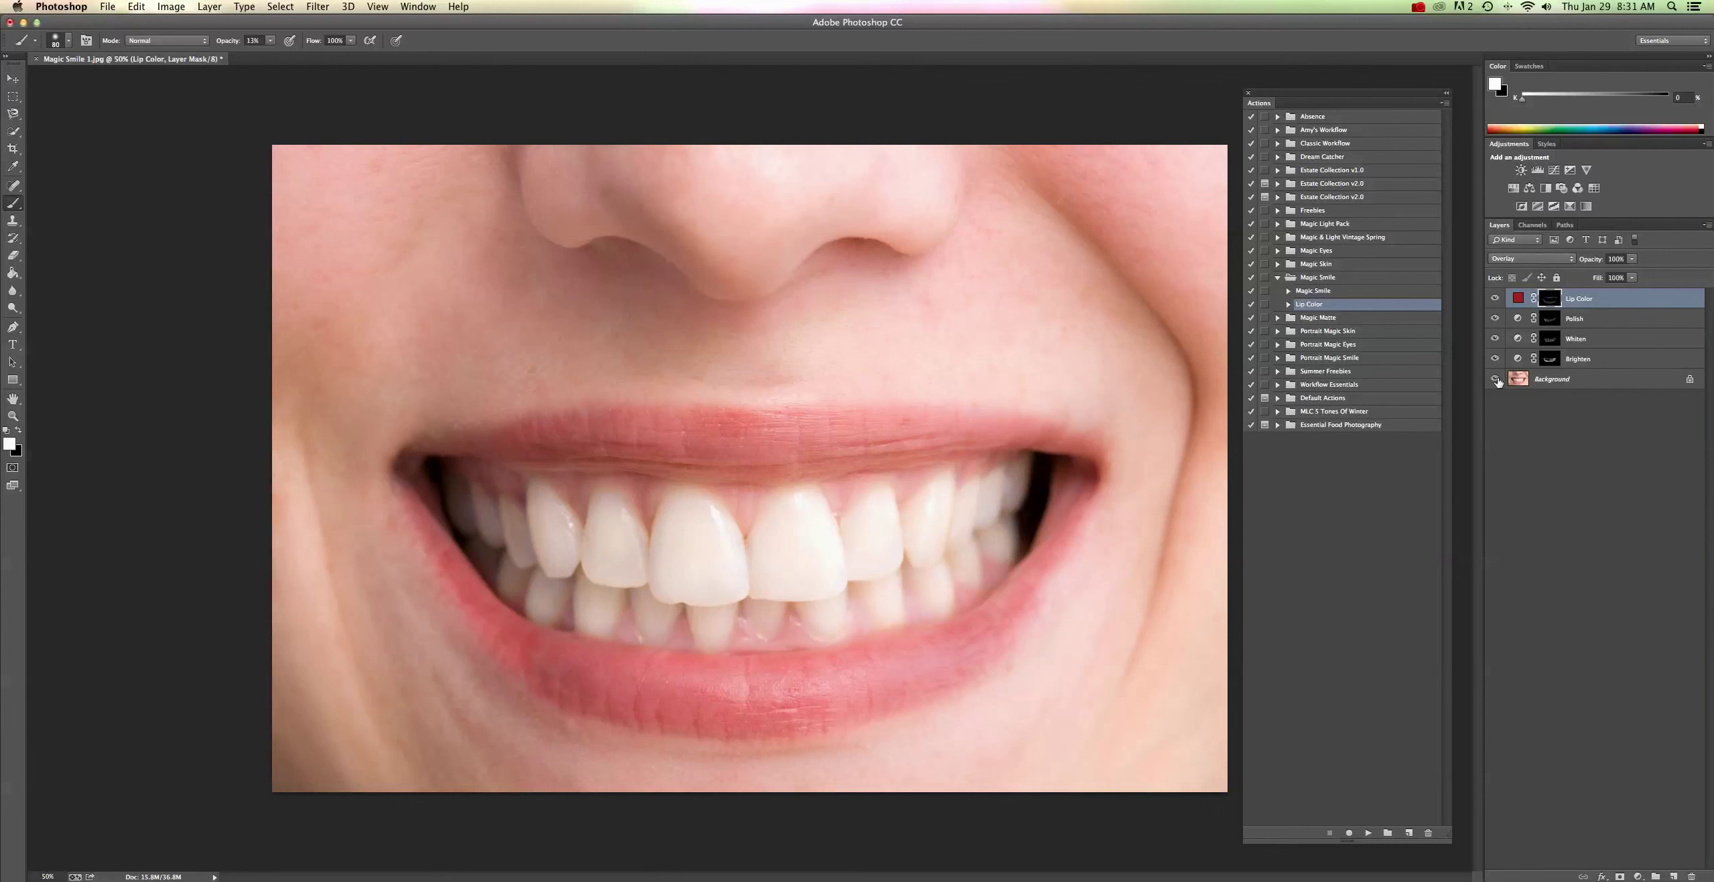
{"action": "left_click", "coordinate": [1495, 379], "text": "alt"}
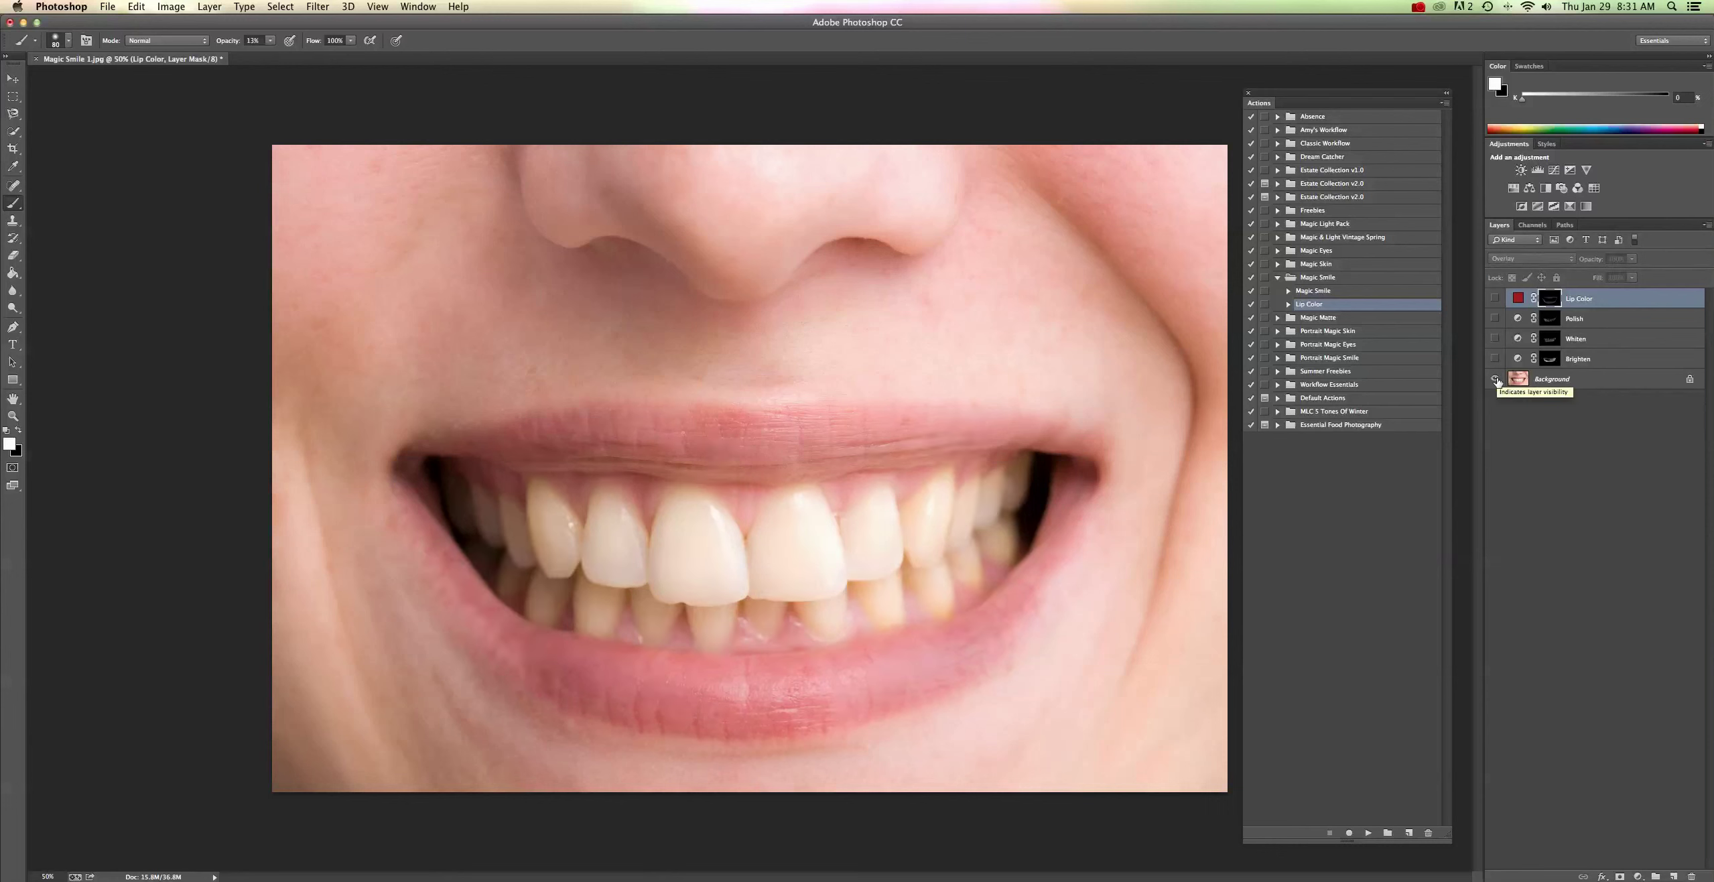
{"action": "left_click", "coordinate": [1495, 379], "text": "alt"}
{"action": "left_click", "coordinate": [1496, 379], "text": "alt"}
{"action": "left_click", "coordinate": [1495, 380], "text": "alt"}
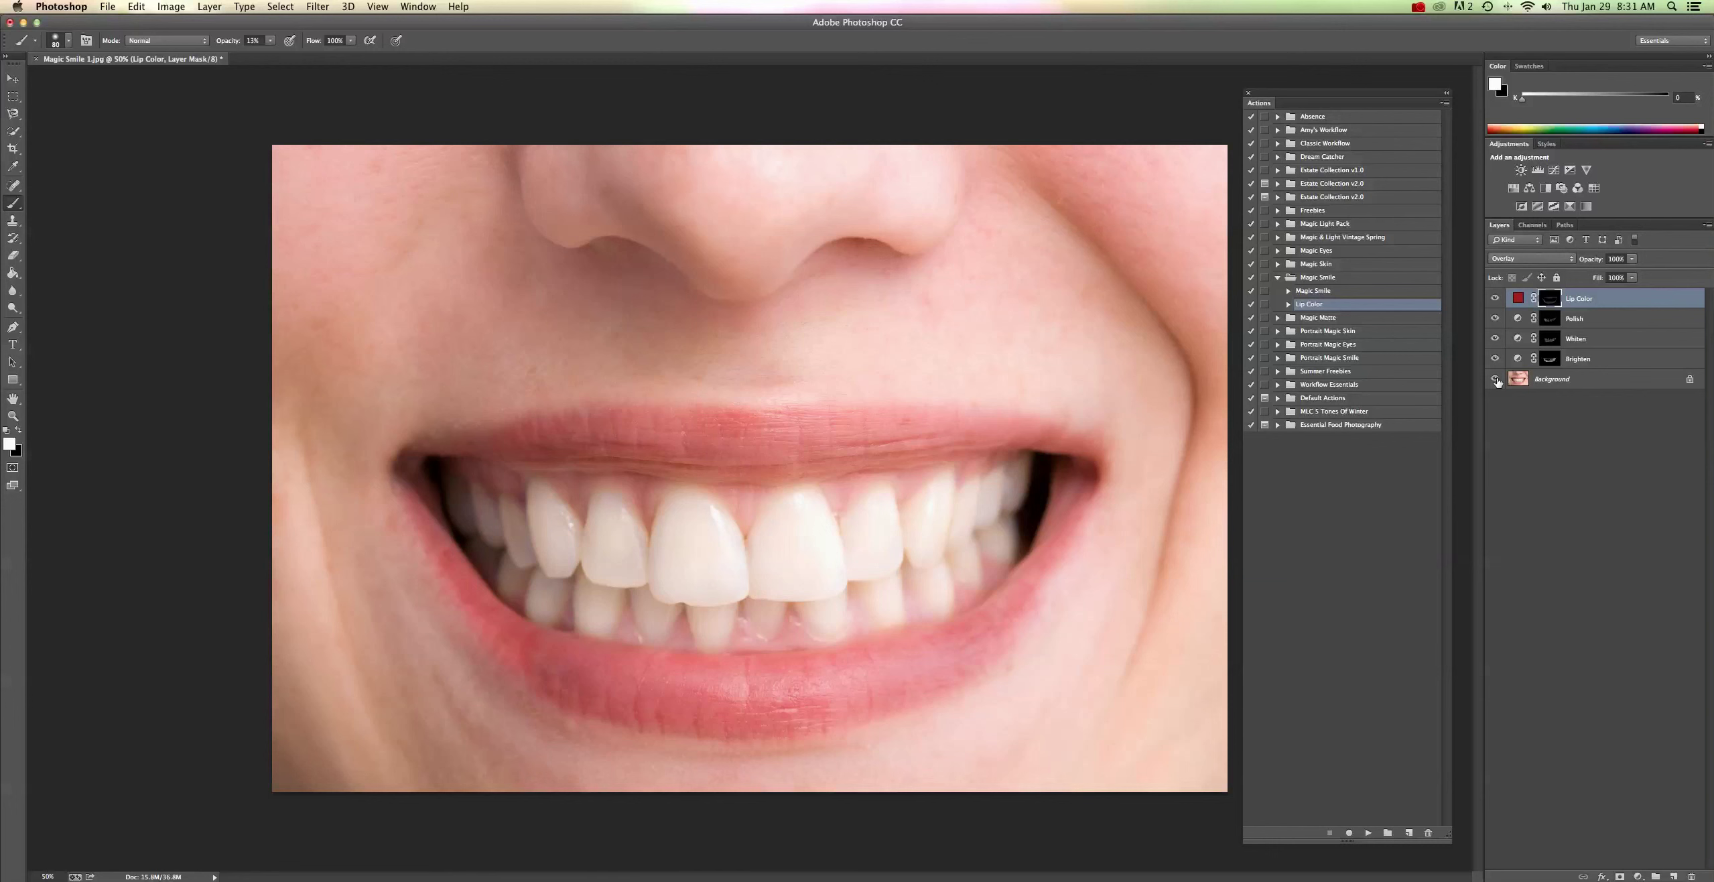